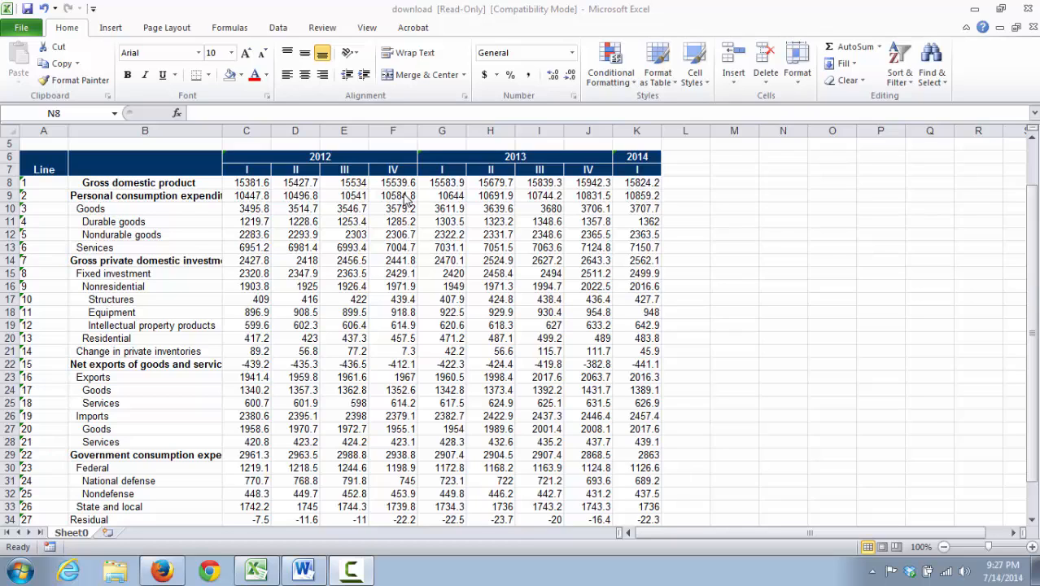
{"action": "left_click", "coordinate": [396, 195]}
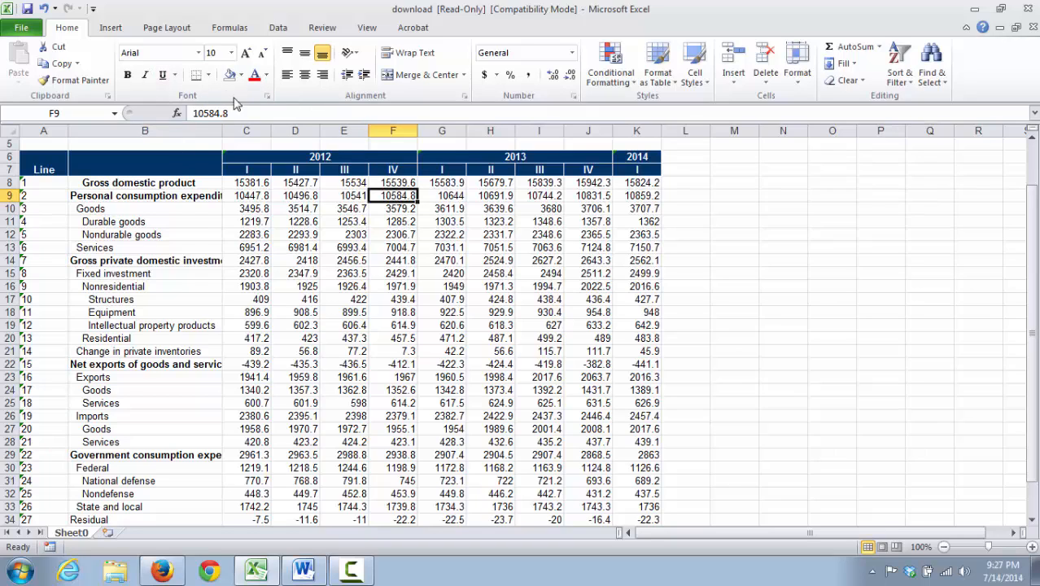
{"action": "left_click", "coordinate": [493, 196]}
{"action": "left_click", "coordinate": [504, 251]}
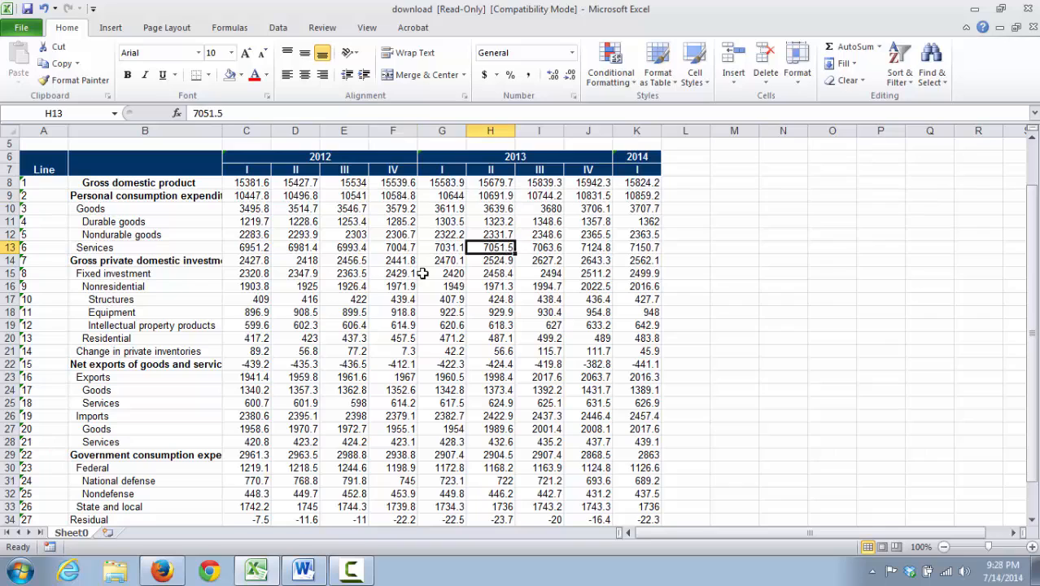
{"action": "left_click", "coordinate": [422, 274]}
{"action": "left_click", "coordinate": [636, 240]}
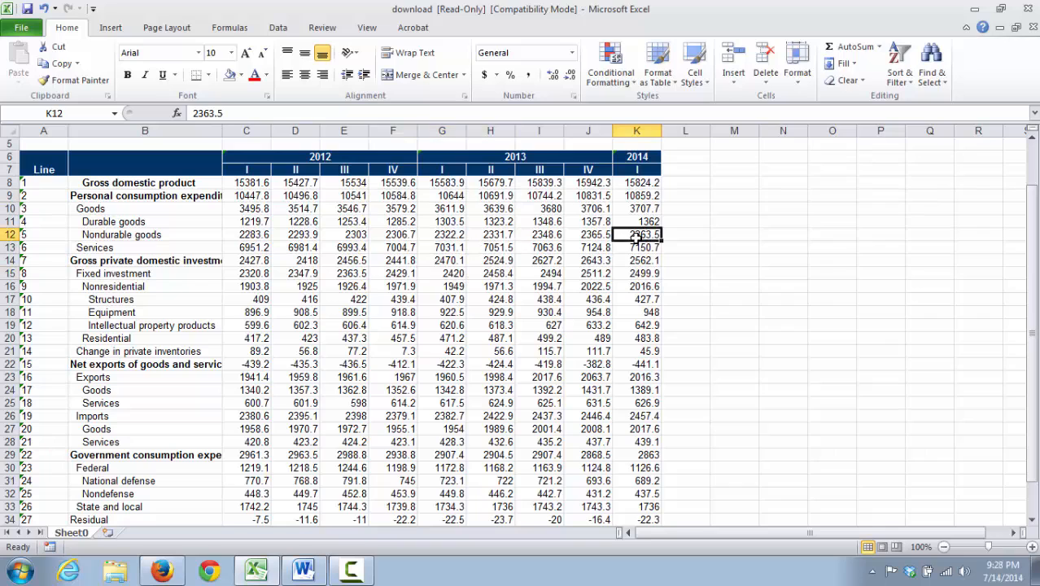
Enter the two-line column heading "Previous" in L6 and "Qtr" in L7, beside the 2014 data.
{"action": "left_click", "coordinate": [698, 157]}
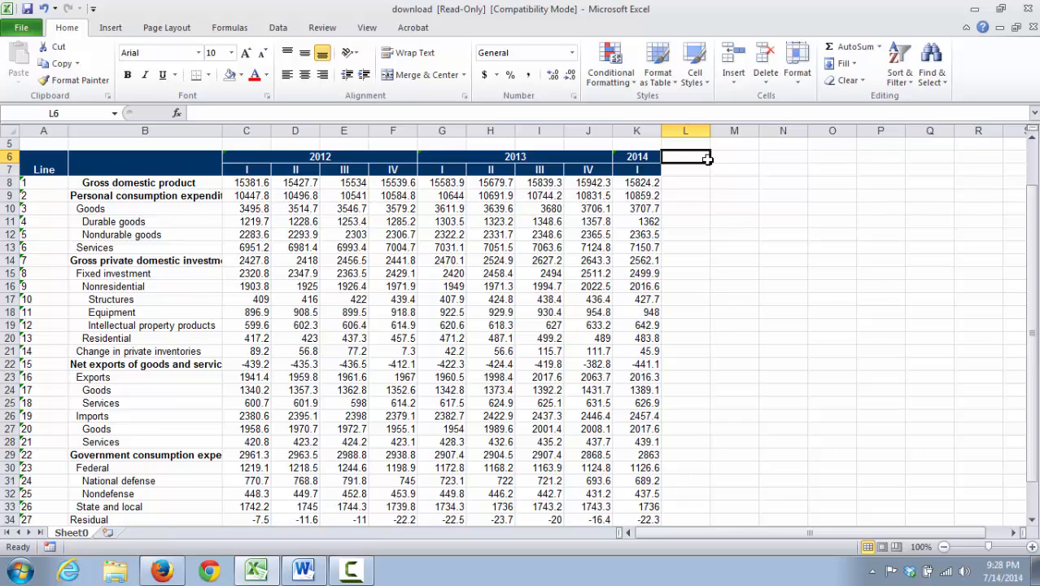
{"action": "type", "text": "Prev"}
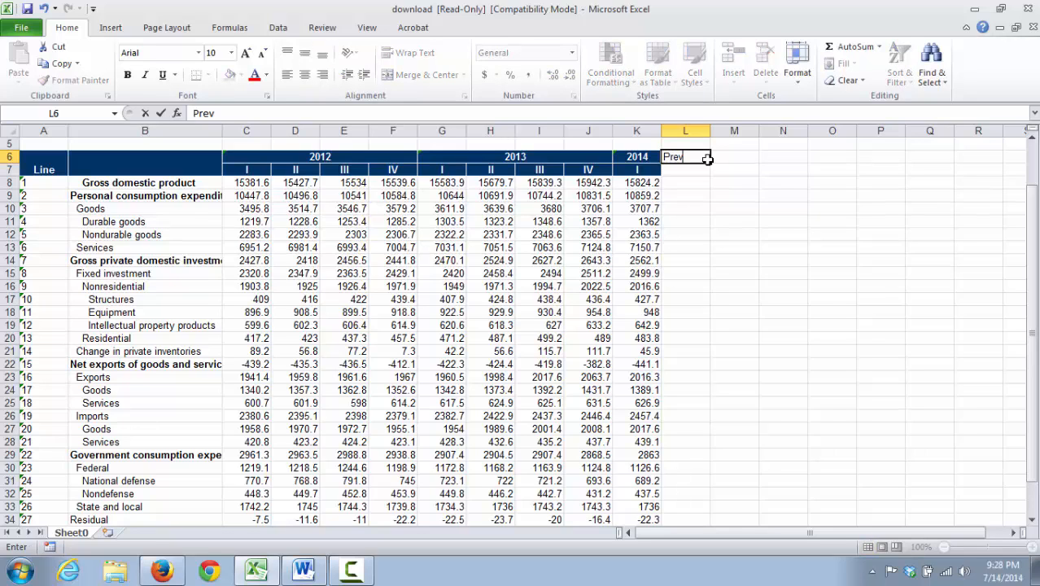
{"action": "type", "text": "ious"}
{"action": "key", "text": "Return"}
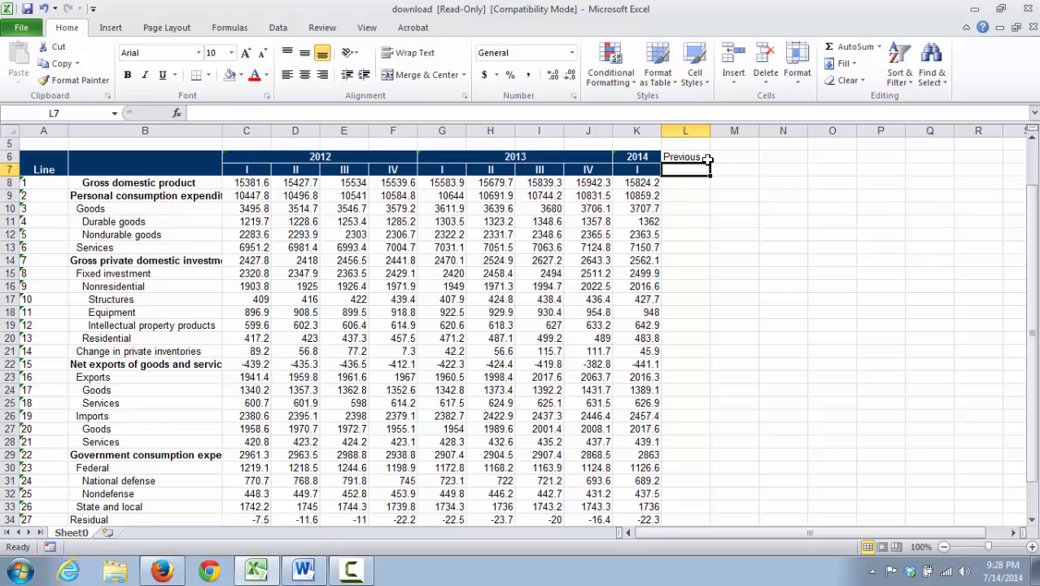
{"action": "type", "text": "Qtr"}
{"action": "key", "text": "Return"}
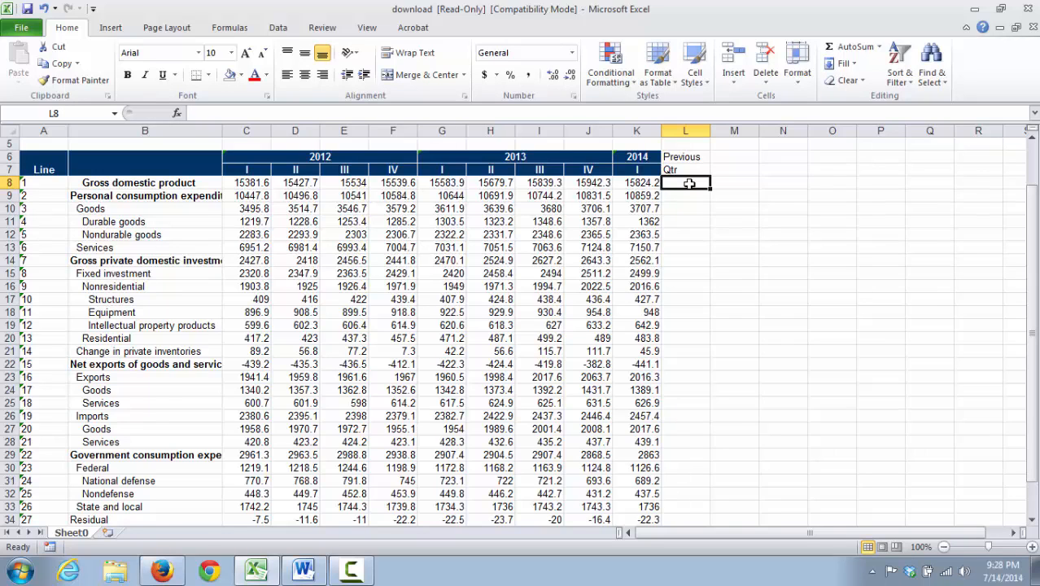
Calculate the gross domestic product change from the previous quarter in L8 with the literal-number formula =15824.2-15942.3.
{"action": "type", "text": "="}
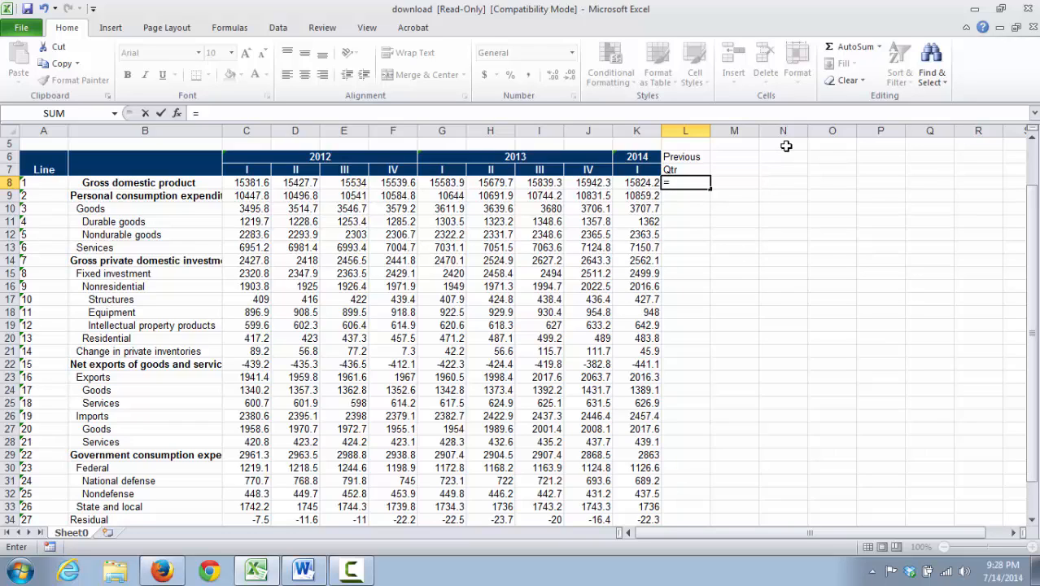
{"action": "type", "text": "15824.2"}
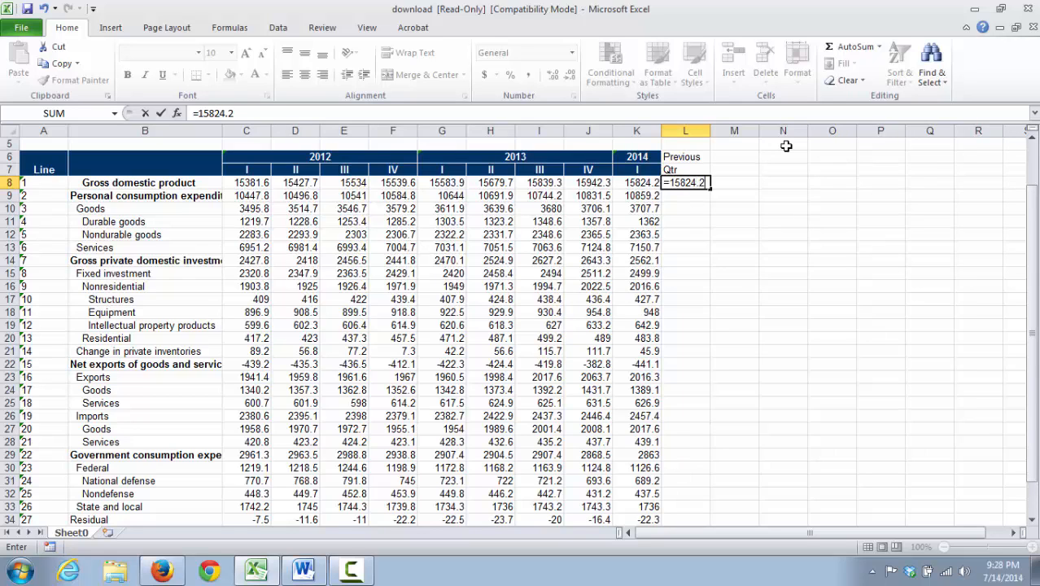
{"action": "type", "text": "-1592"}
{"action": "key", "text": "BackSpace"}
{"action": "type", "text": "42.3"}
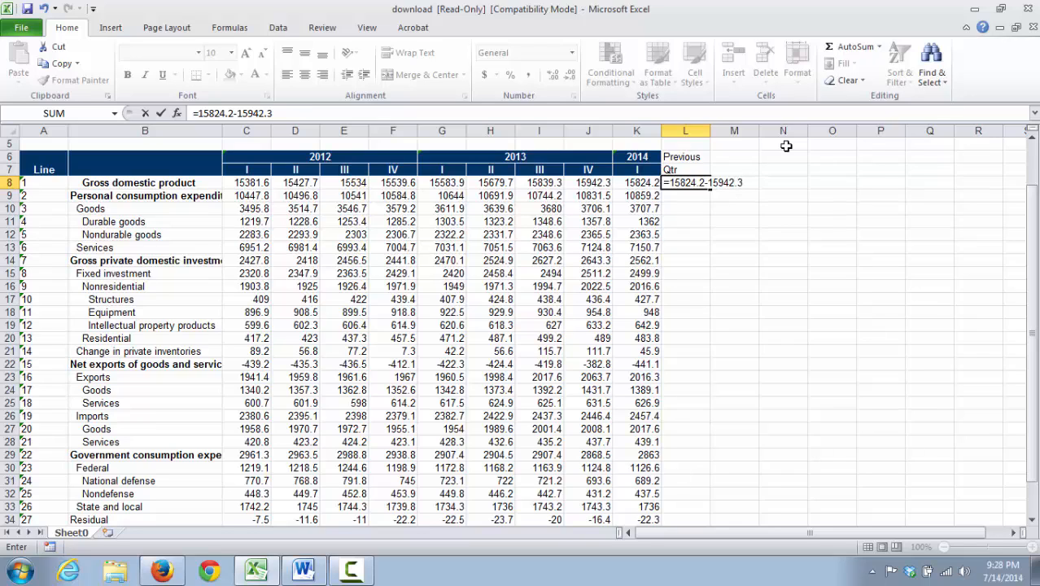
{"action": "key", "text": "Return"}
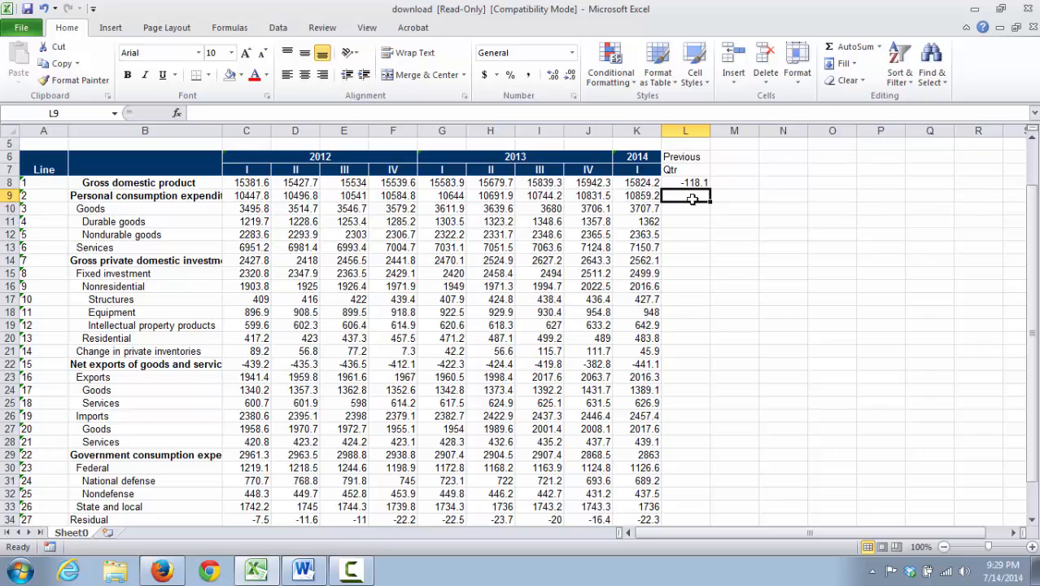
Calculate the personal consumption change in L9 with the cell-reference formula =K9-J9.
{"action": "type", "text": "="}
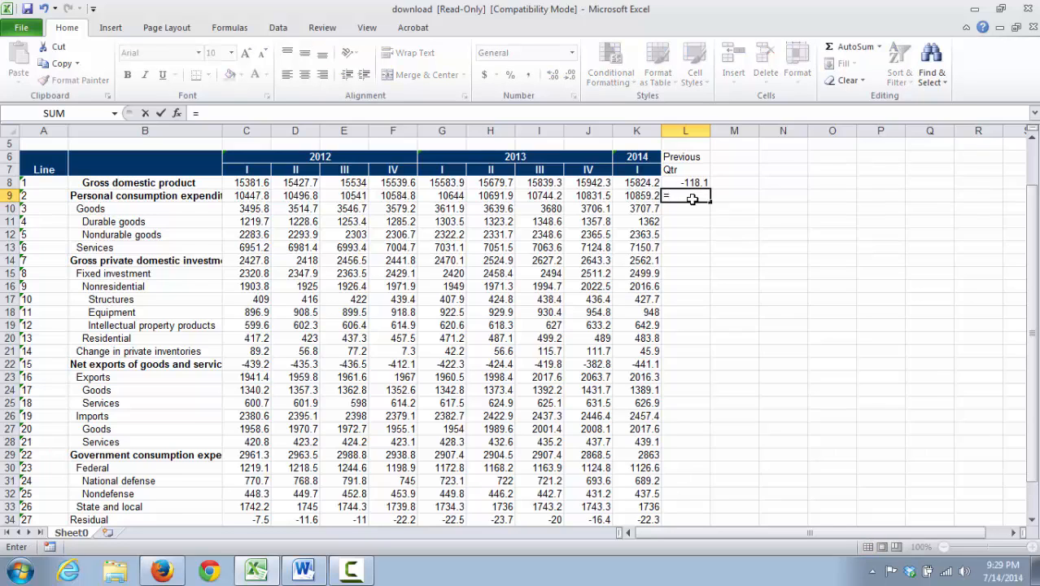
{"action": "left_click", "coordinate": [639, 196]}
{"action": "type", "text": "-"}
{"action": "left_click", "coordinate": [587, 195]}
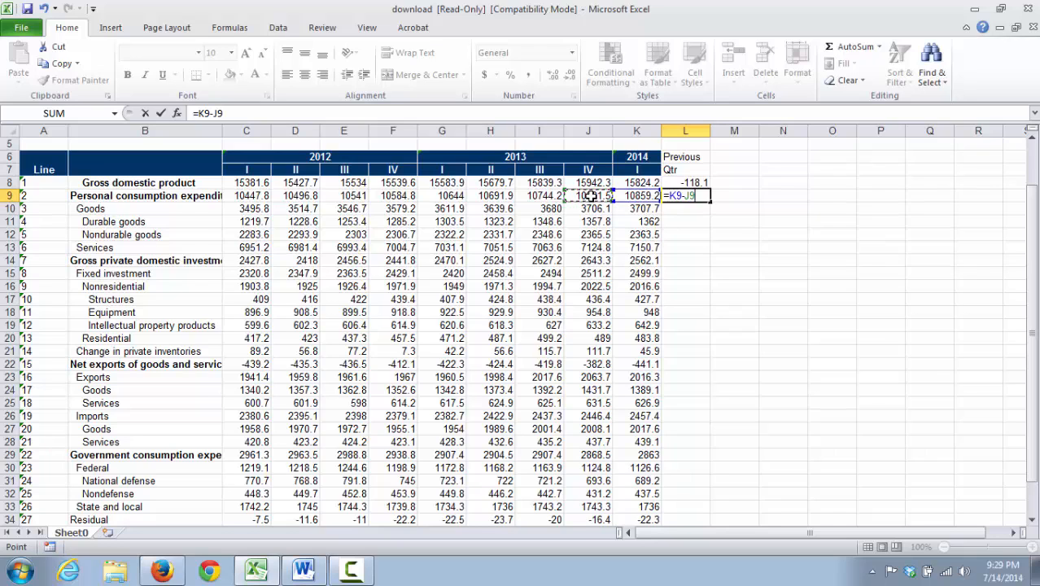
{"action": "key", "text": "Return"}
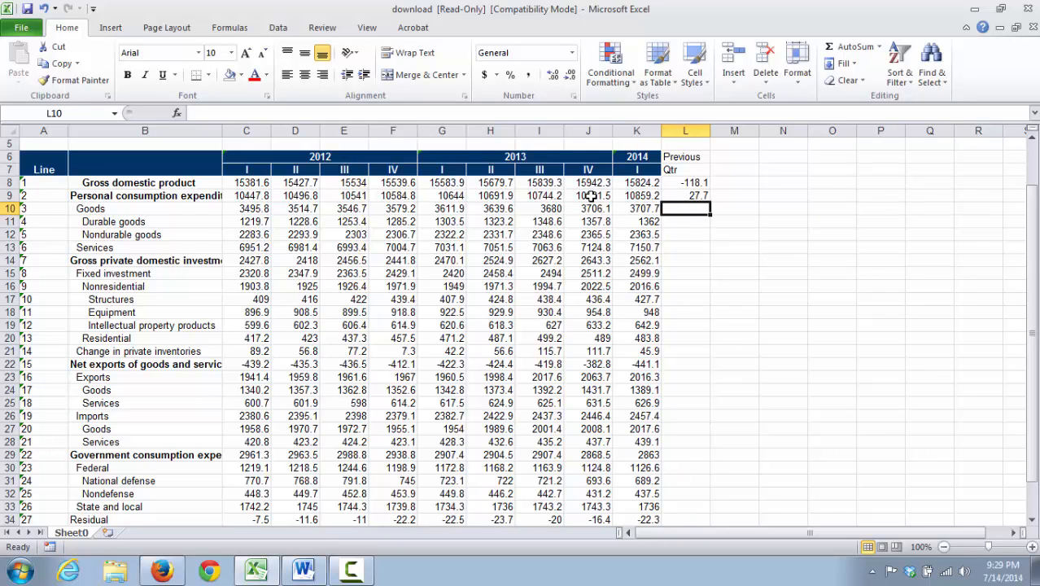
Fill the L9 formula down column L through the Residual row, L34, and check the copied formulas in L10 to L13.
{"action": "left_click", "coordinate": [676, 198]}
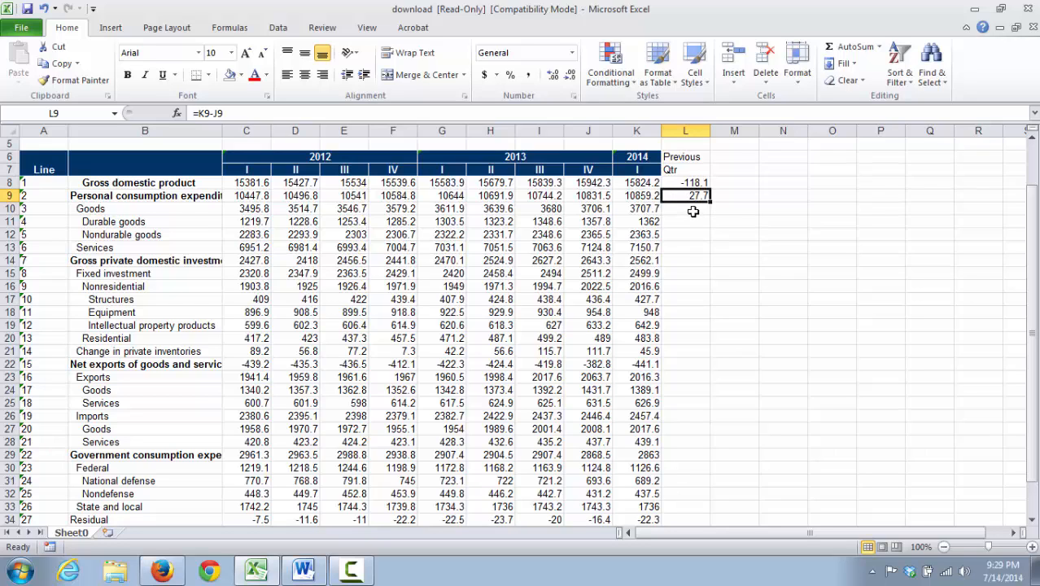
{"action": "left_click", "coordinate": [692, 211]}
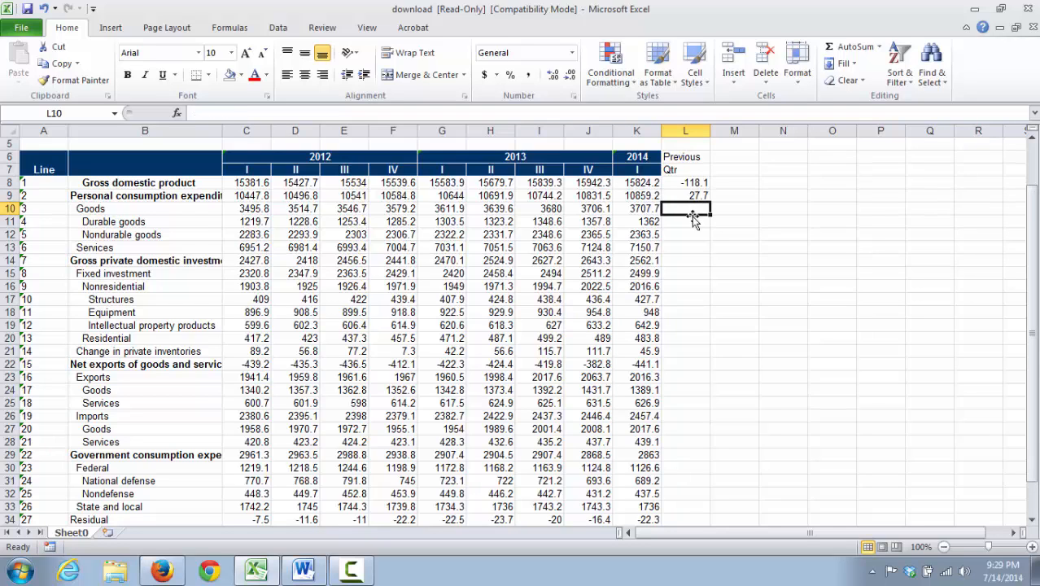
{"action": "left_click", "coordinate": [689, 223]}
{"action": "left_click", "coordinate": [688, 236]}
{"action": "left_click", "coordinate": [689, 250]}
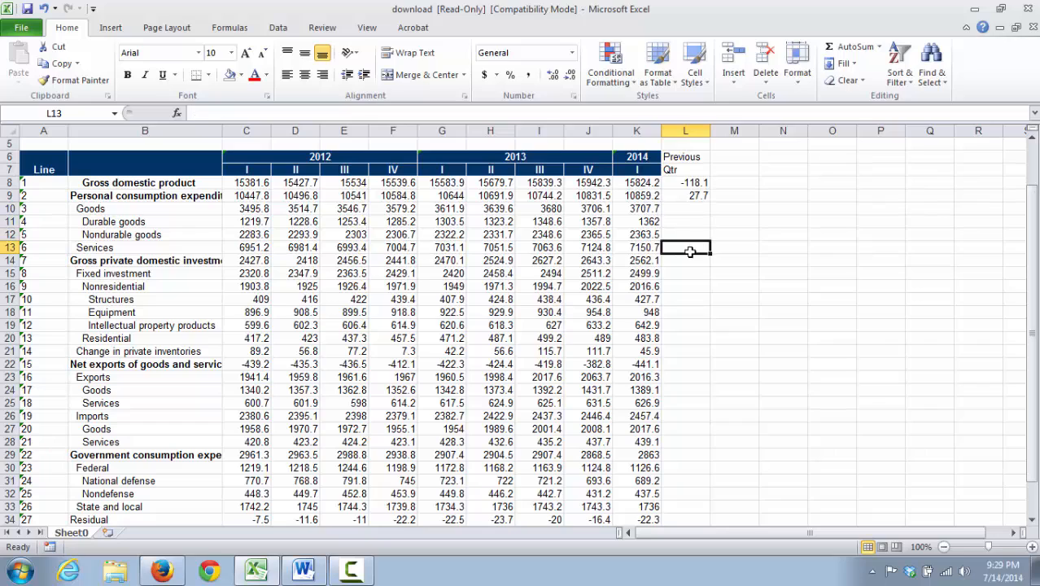
{"action": "left_click", "coordinate": [686, 211]}
{"action": "left_click", "coordinate": [690, 196]}
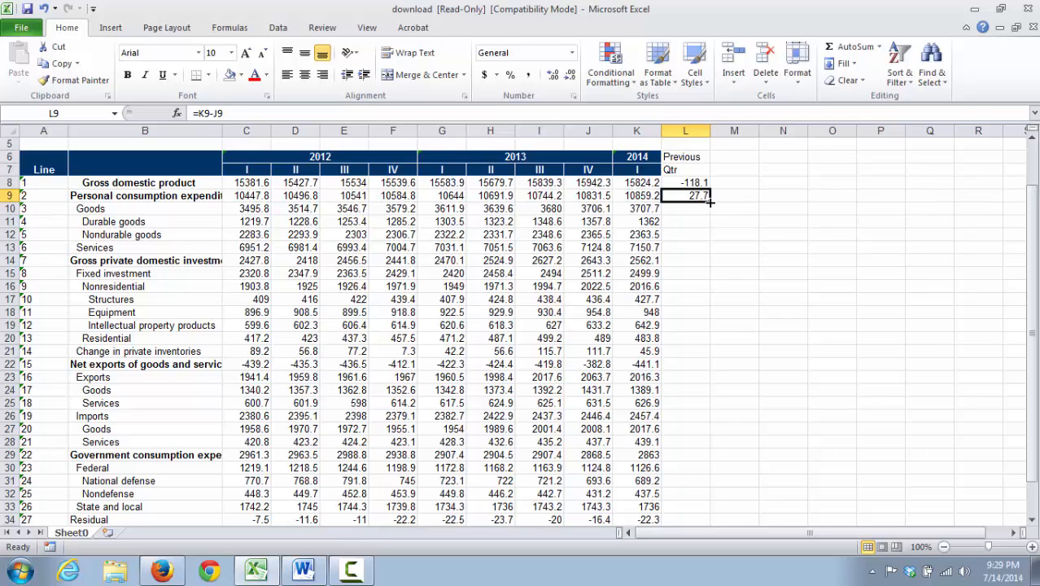
{"action": "left_click_drag", "start_coordinate": [708, 202], "coordinate": [718, 481]}
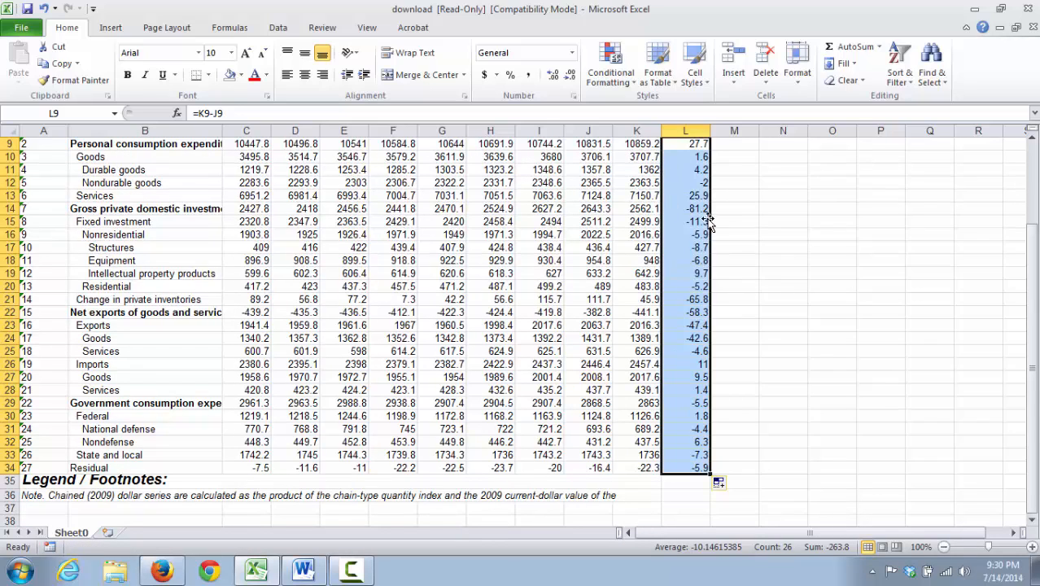
{"action": "left_click", "coordinate": [688, 195]}
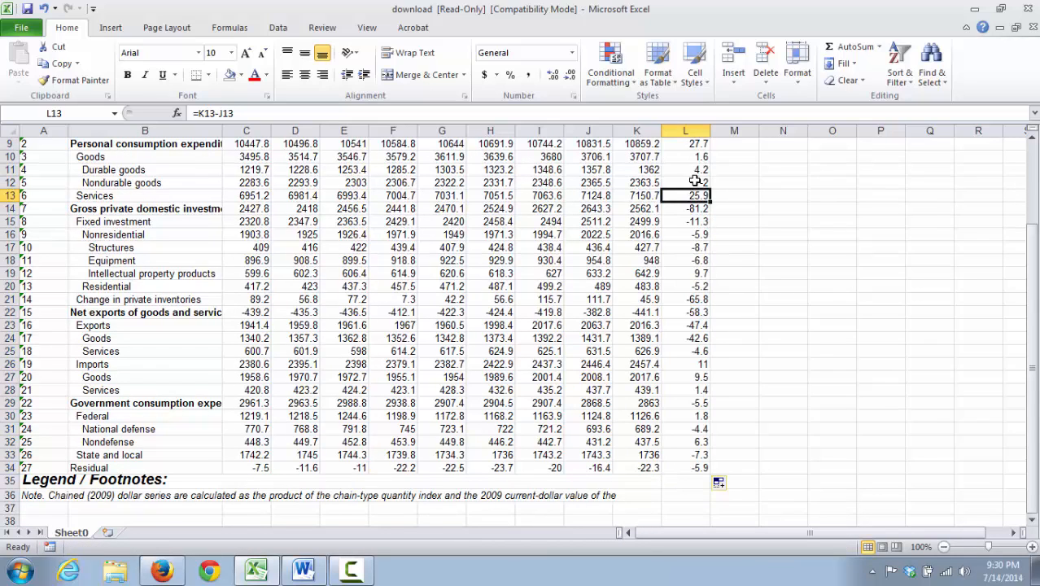
{"action": "left_click", "coordinate": [693, 182]}
{"action": "left_click", "coordinate": [695, 170]}
{"action": "left_click", "coordinate": [700, 158]}
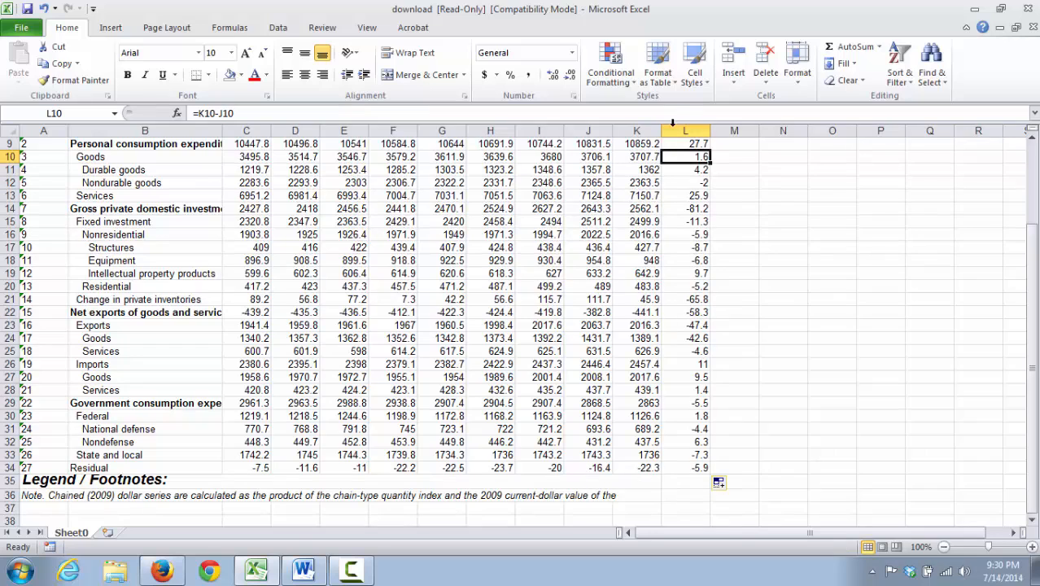
Enter the two-line column heading "Same Wtr" in M6 and "Prior Year" in M7.
{"action": "scroll", "coordinate": [822, 263], "scroll_direction": "up", "scroll_amount": 1}
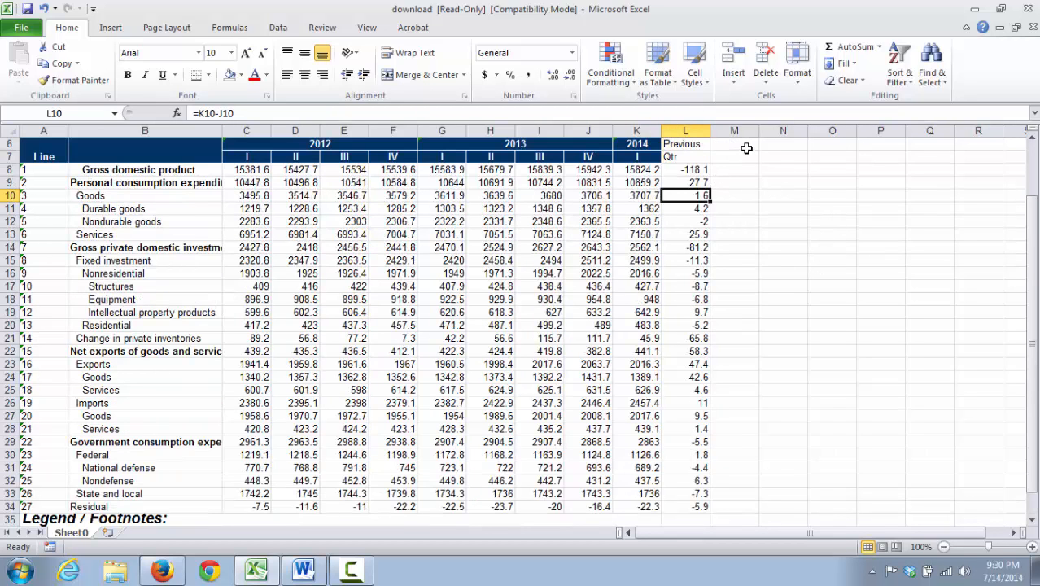
{"action": "left_click", "coordinate": [746, 147]}
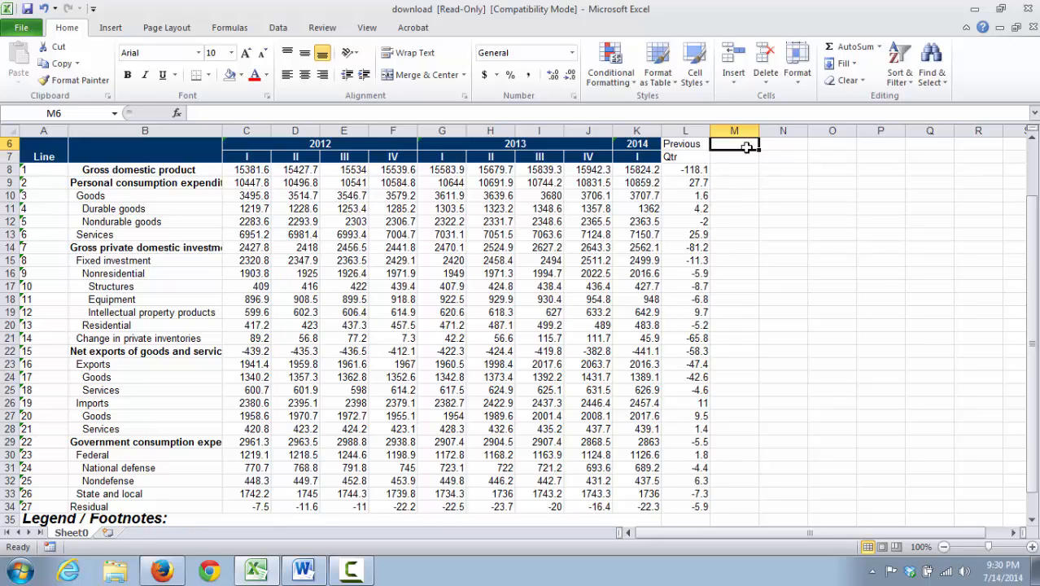
{"action": "type", "text": "S"}
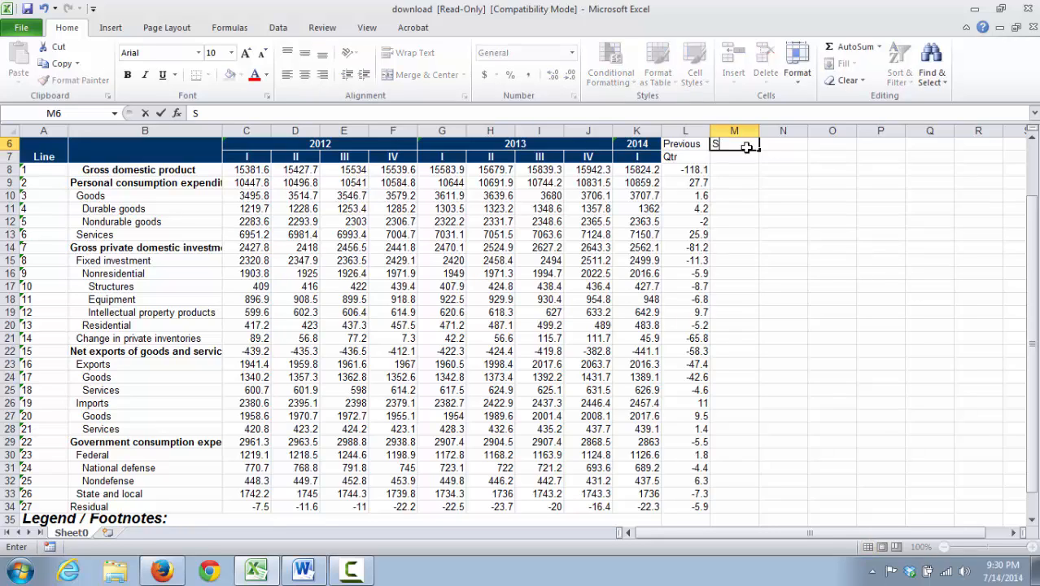
{"action": "type", "text": "ame Wtr"}
{"action": "key", "text": "Return"}
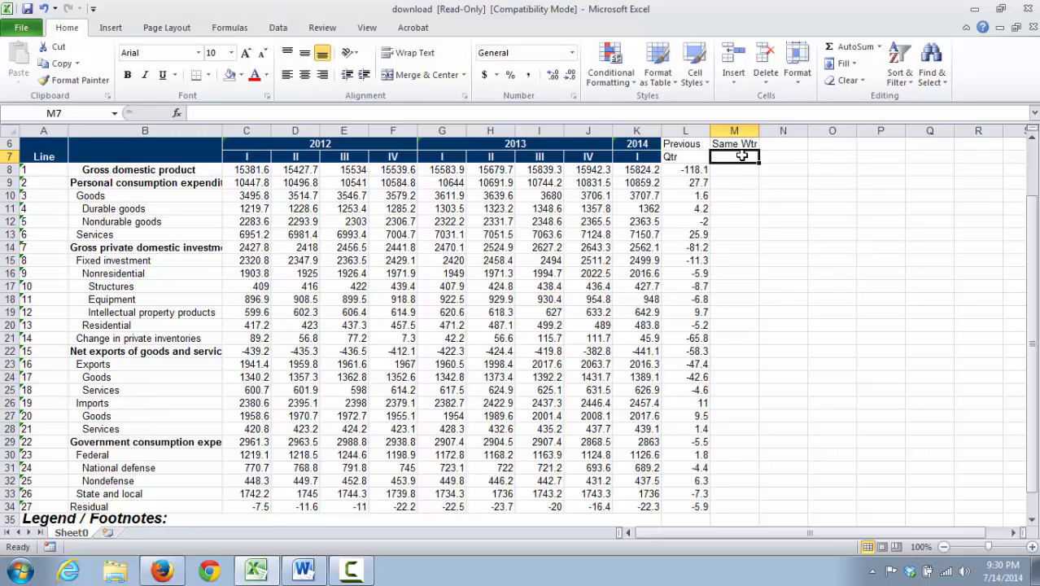
{"action": "type", "text": "Prio"}
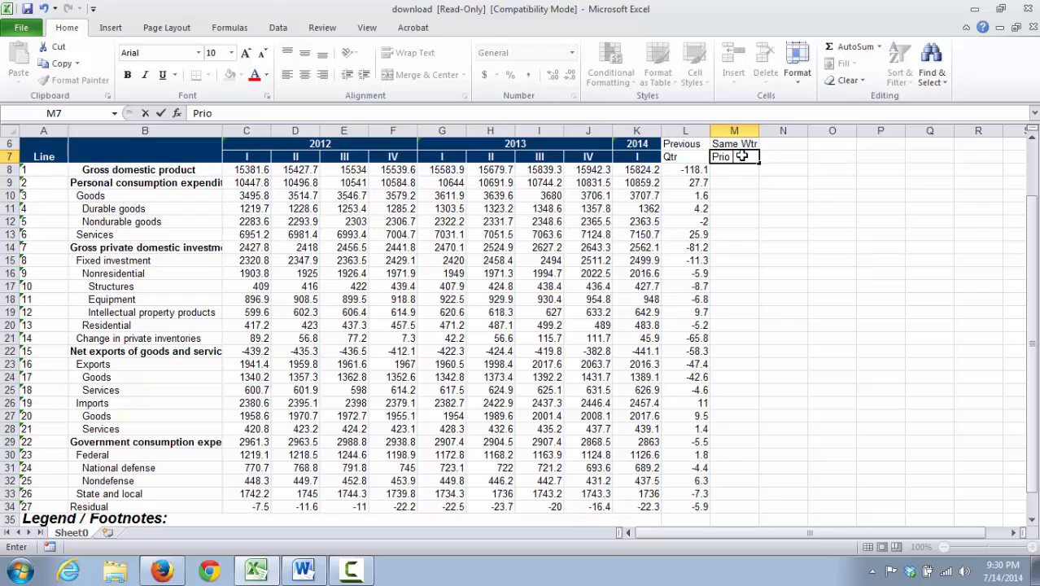
{"action": "type", "text": " Year"}
{"action": "left_click", "coordinate": [724, 157]}
{"action": "type", "text": "r"}
{"action": "key", "text": "Return"}
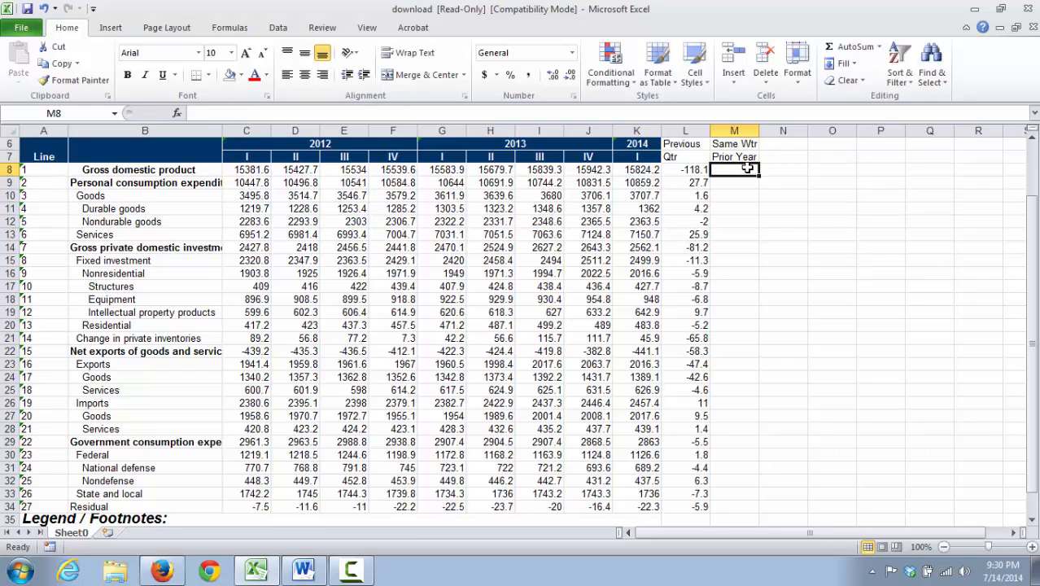
Enter =K8-G8 in M8 for the same-quarter comparison and fill the formula down through M34.
{"action": "type", "text": "="}
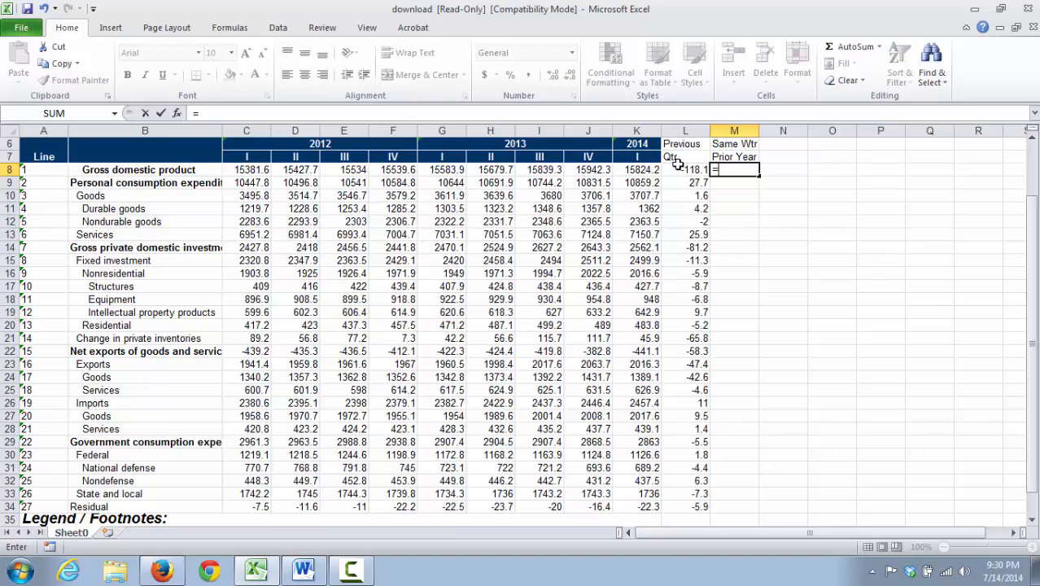
{"action": "left_click", "coordinate": [639, 169]}
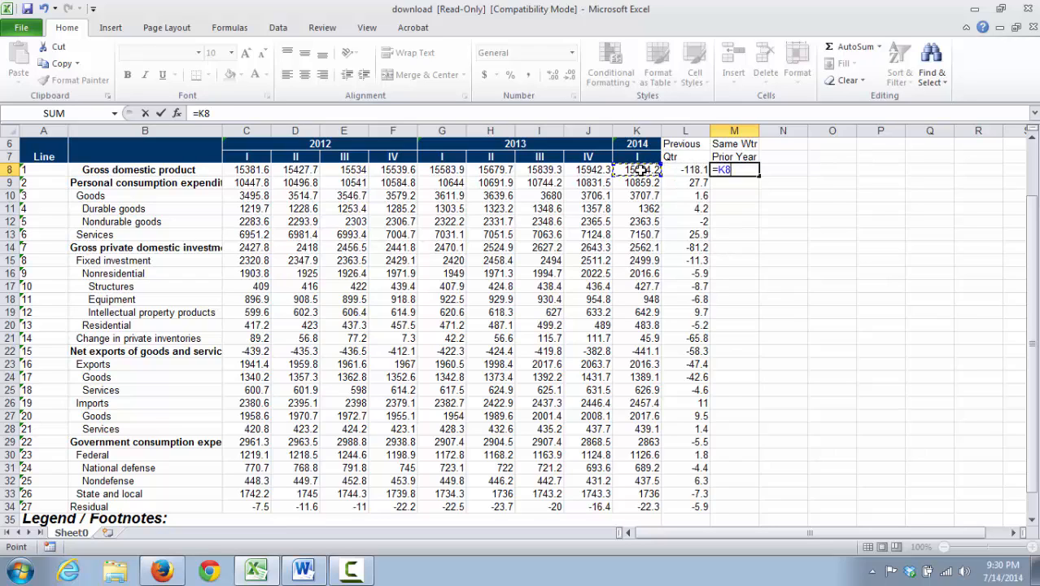
{"action": "type", "text": "-"}
{"action": "left_click", "coordinate": [452, 169]}
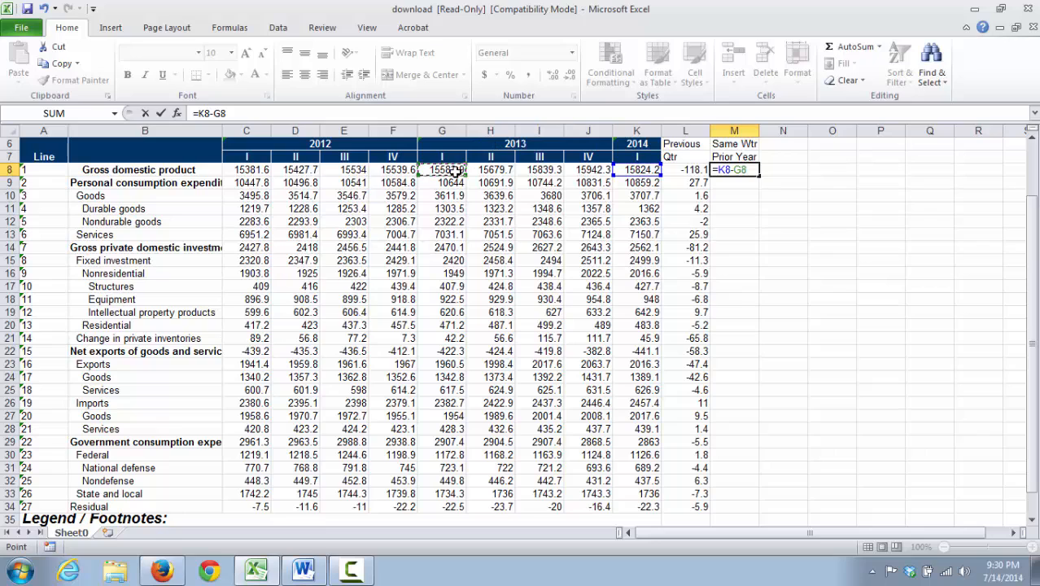
{"action": "key", "text": "Return"}
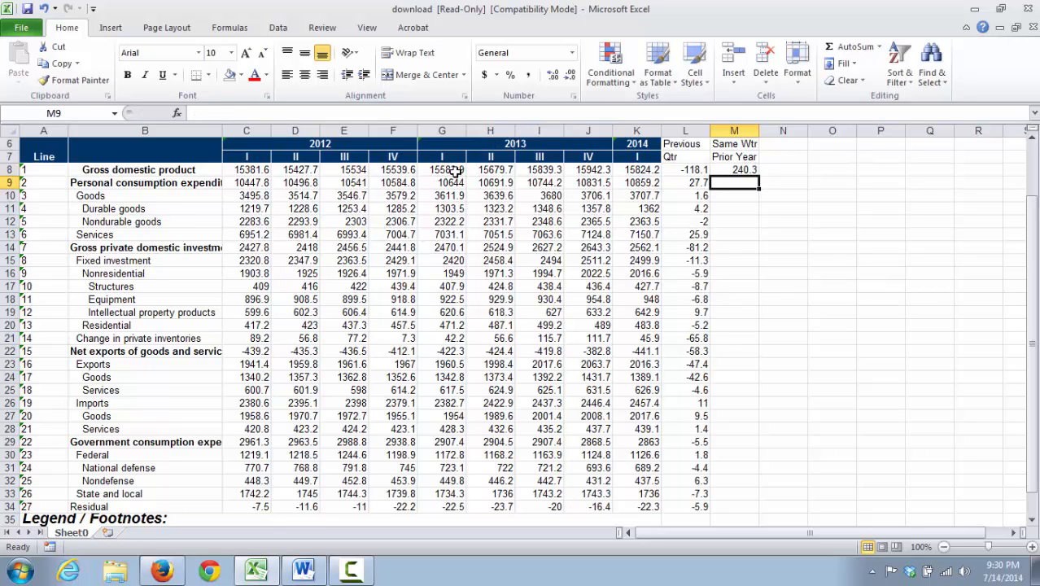
{"action": "left_click", "coordinate": [734, 171]}
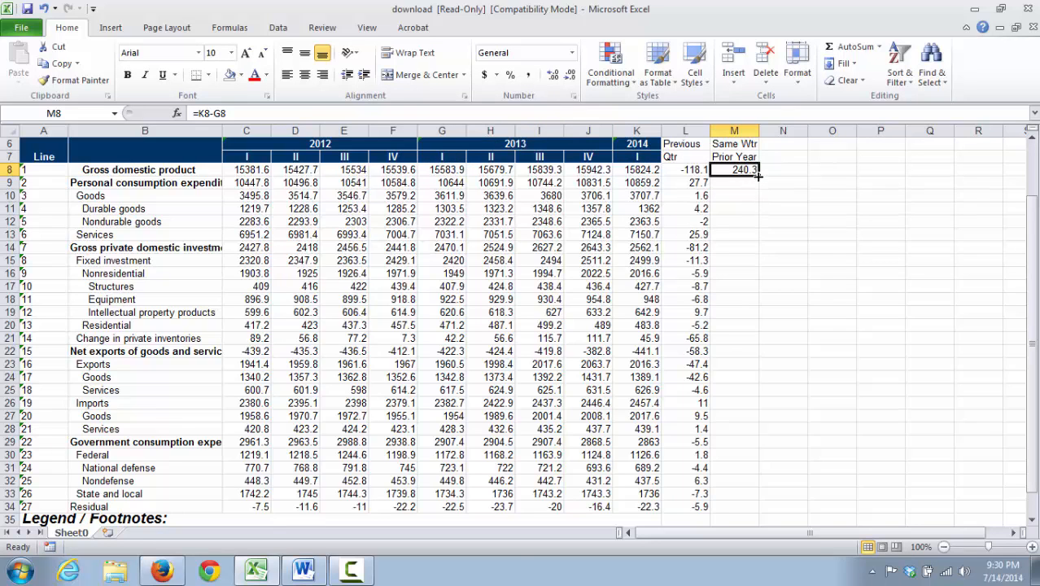
{"action": "left_click_drag", "start_coordinate": [757, 175], "coordinate": [750, 496]}
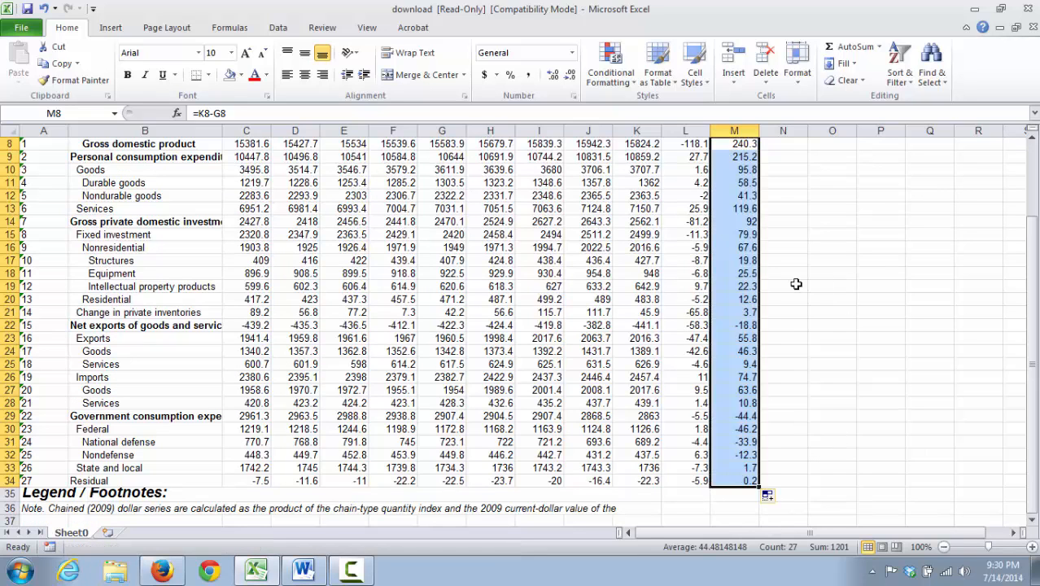
Format L8:M34 as Number with 0 decimal places, the 1000 separator and negative values in black parentheses.
{"action": "scroll", "coordinate": [822, 265], "scroll_direction": "up", "scroll_amount": 1}
{"action": "left_click", "coordinate": [694, 180]}
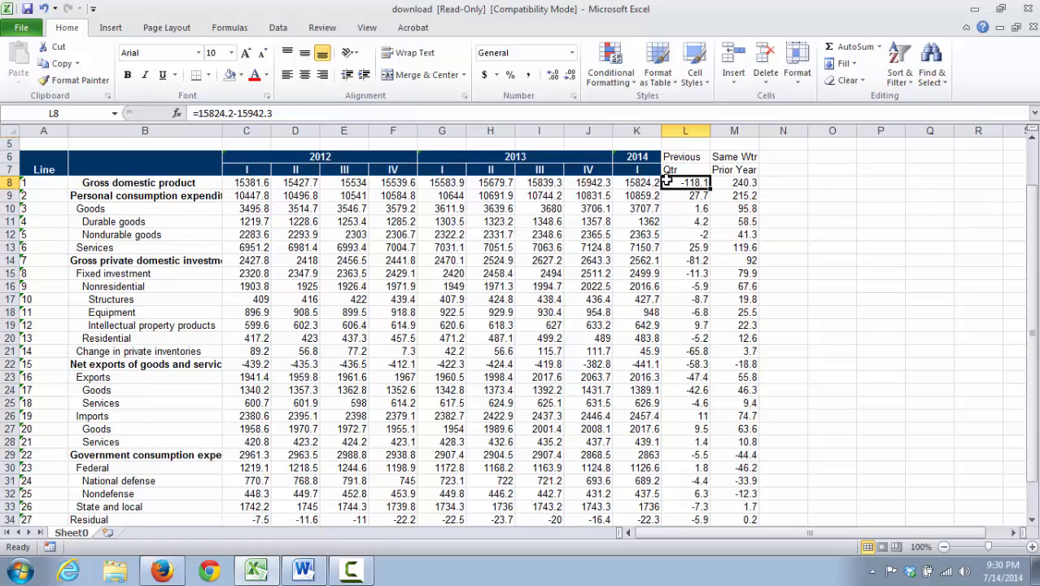
{"action": "left_click_drag", "start_coordinate": [689, 182], "coordinate": [744, 468]}
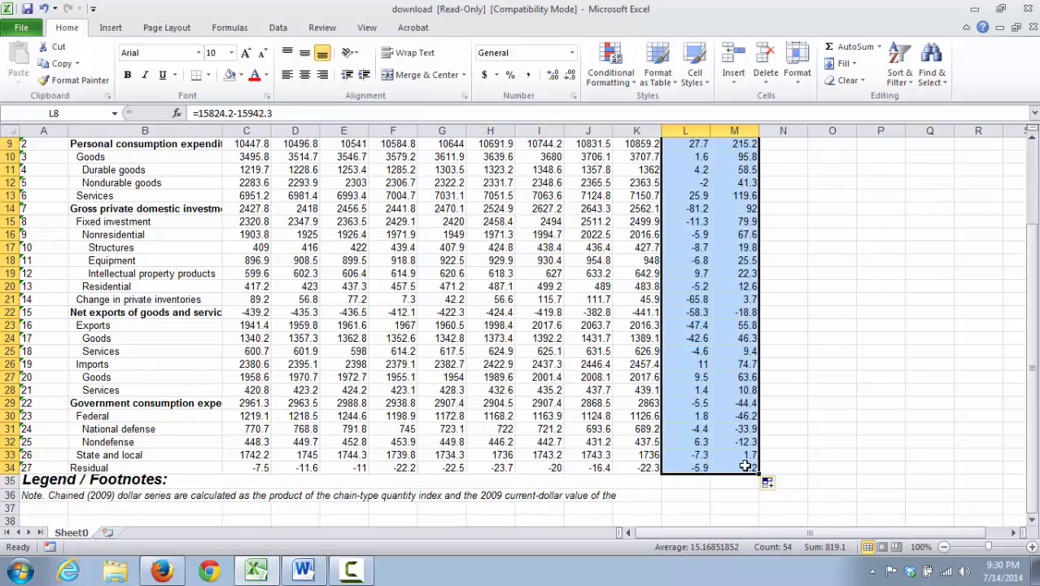
{"action": "right_click", "coordinate": [723, 259]}
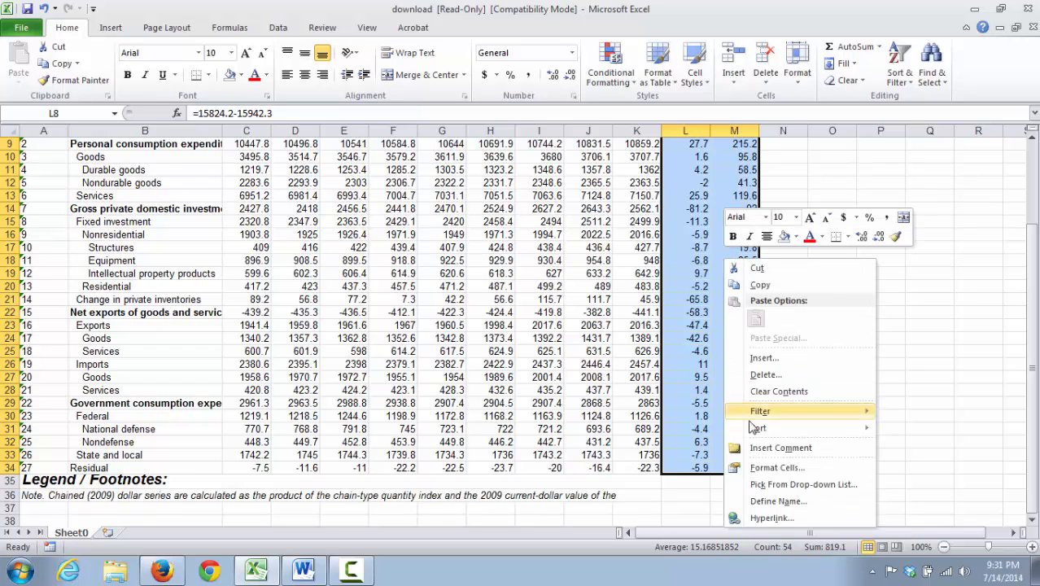
{"action": "left_click", "coordinate": [769, 468]}
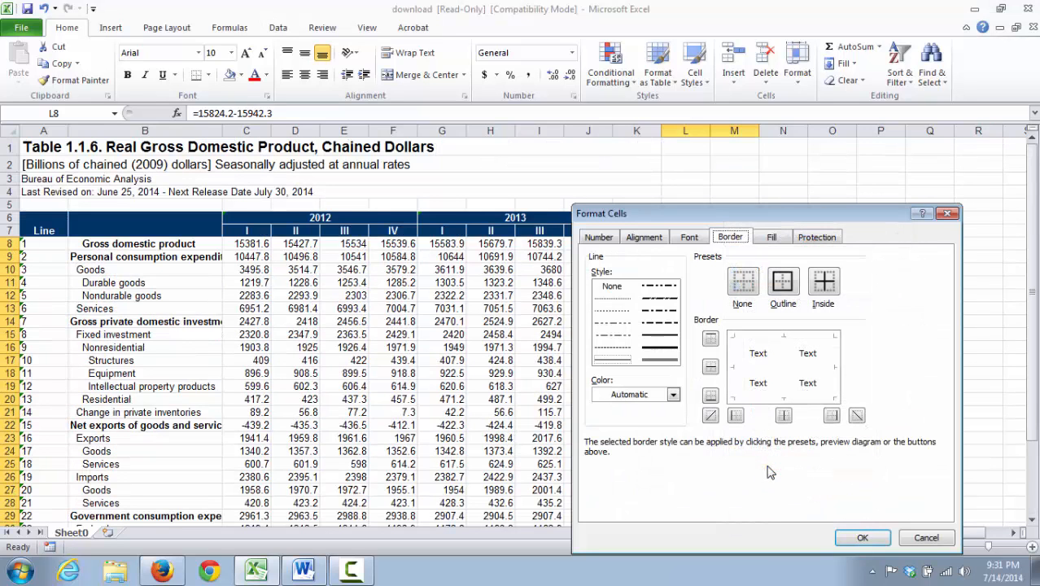
{"action": "left_click", "coordinate": [598, 235]}
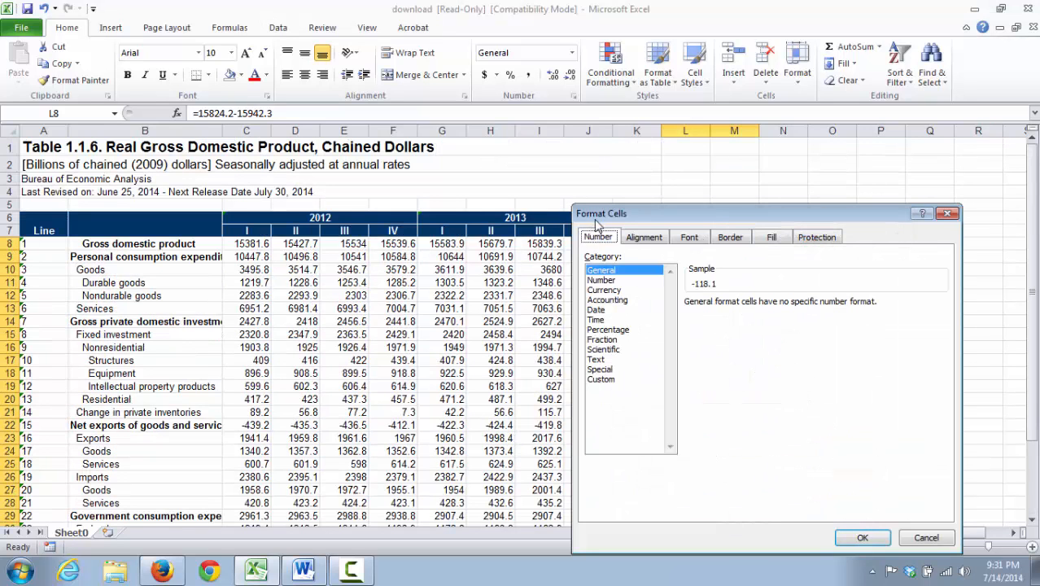
{"action": "left_click", "coordinate": [602, 280]}
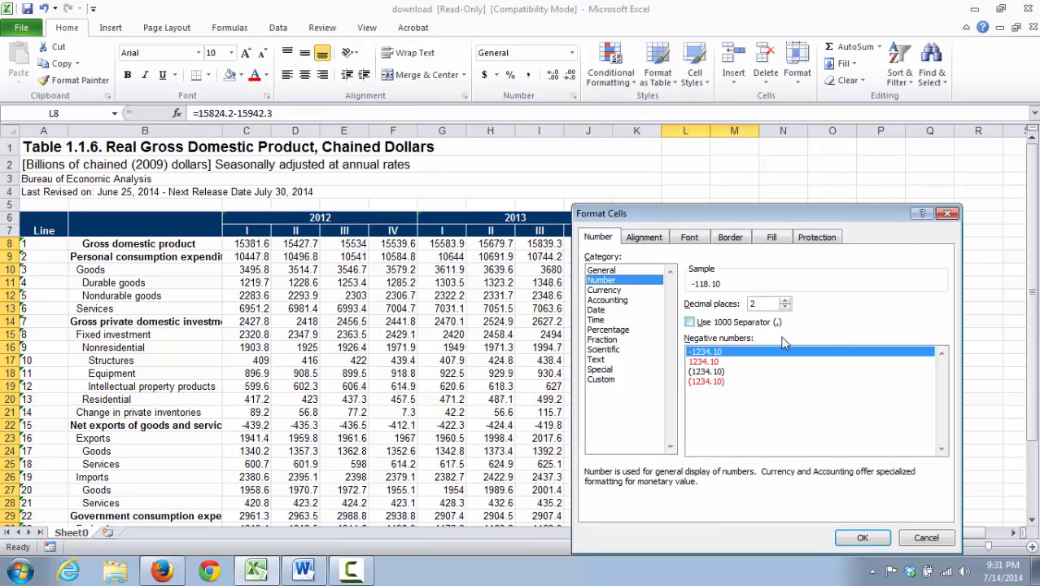
{"action": "left_click", "coordinate": [785, 308]}
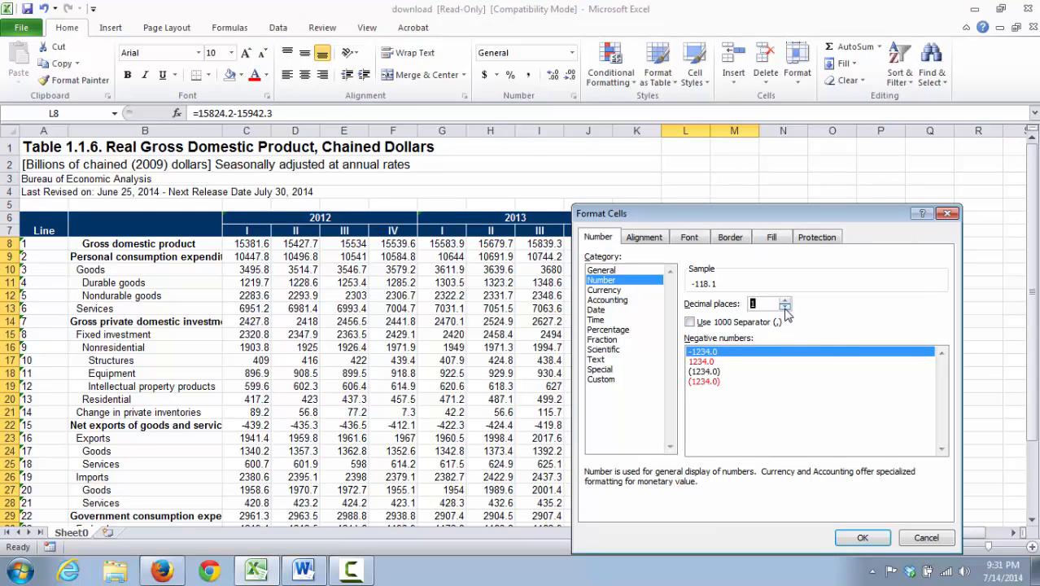
{"action": "left_click", "coordinate": [785, 308]}
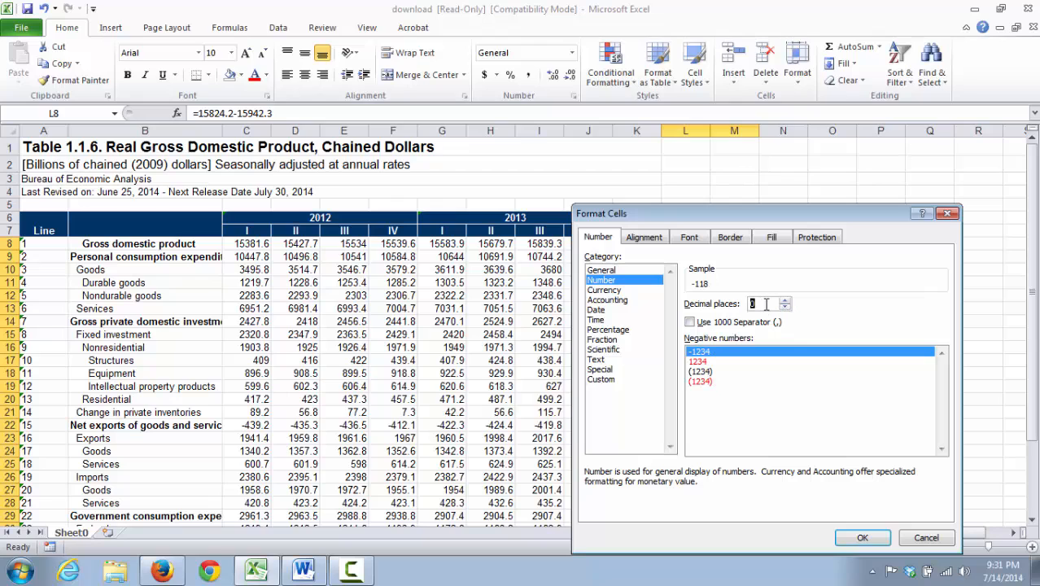
{"action": "left_click", "coordinate": [691, 321]}
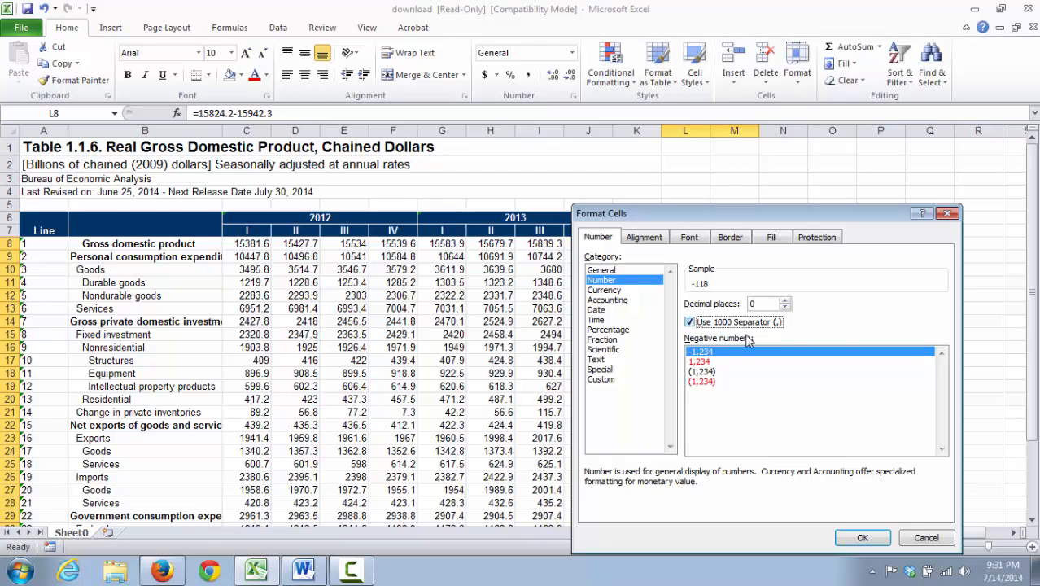
{"action": "left_click", "coordinate": [701, 371]}
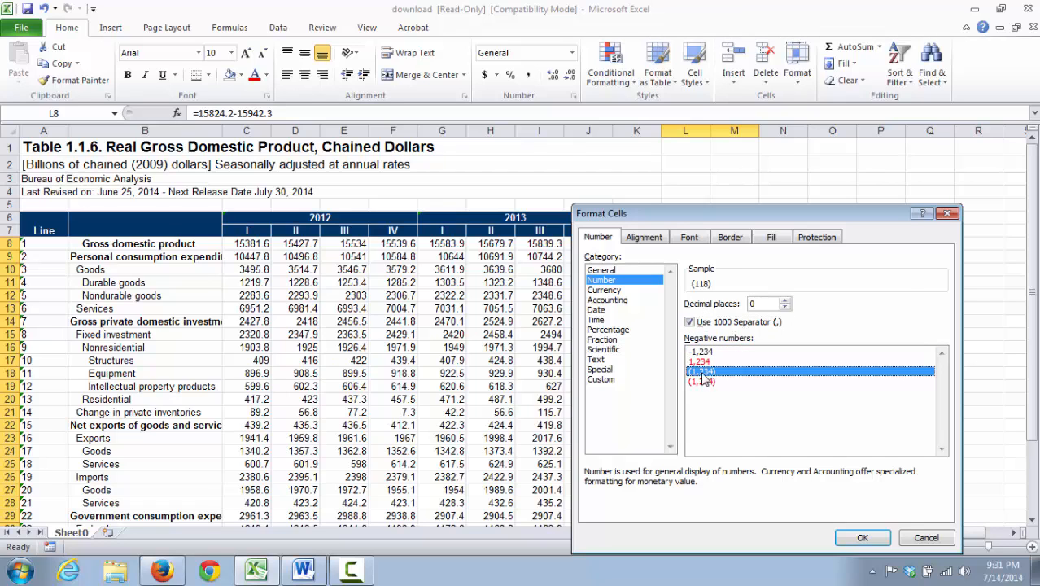
{"action": "left_click", "coordinate": [864, 538]}
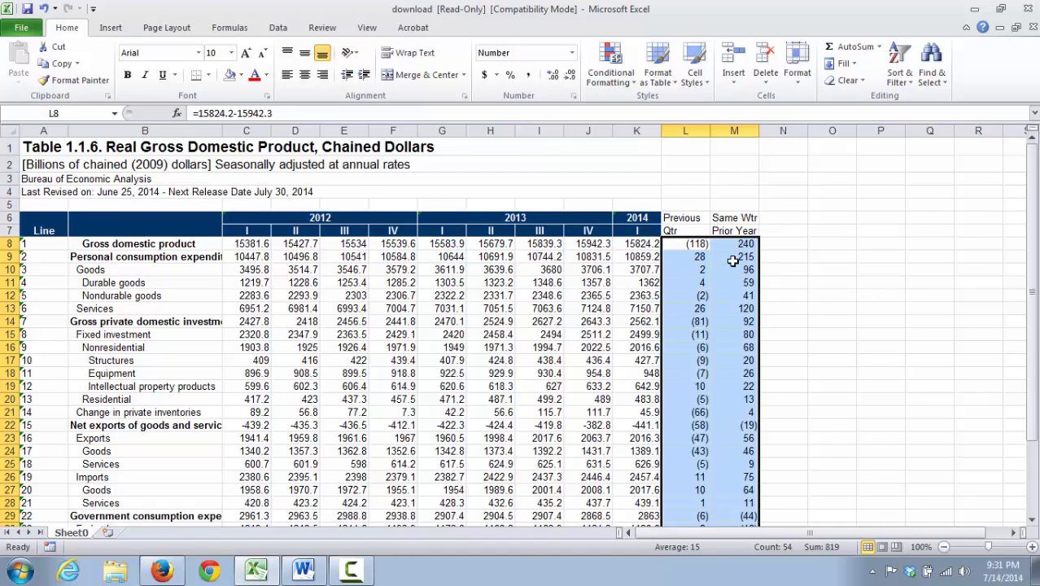
Add a conditional formatting rule to L8:M34 that gives values greater than 0 Green Fill with Dark Green Text.
{"action": "left_click", "coordinate": [609, 51]}
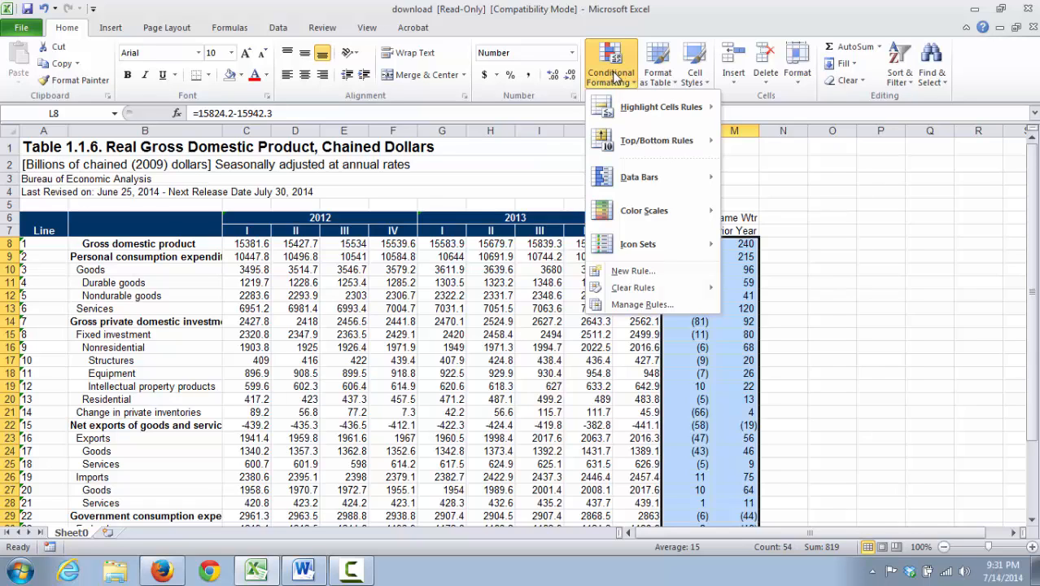
{"action": "mouse_move", "coordinate": [592, 119]}
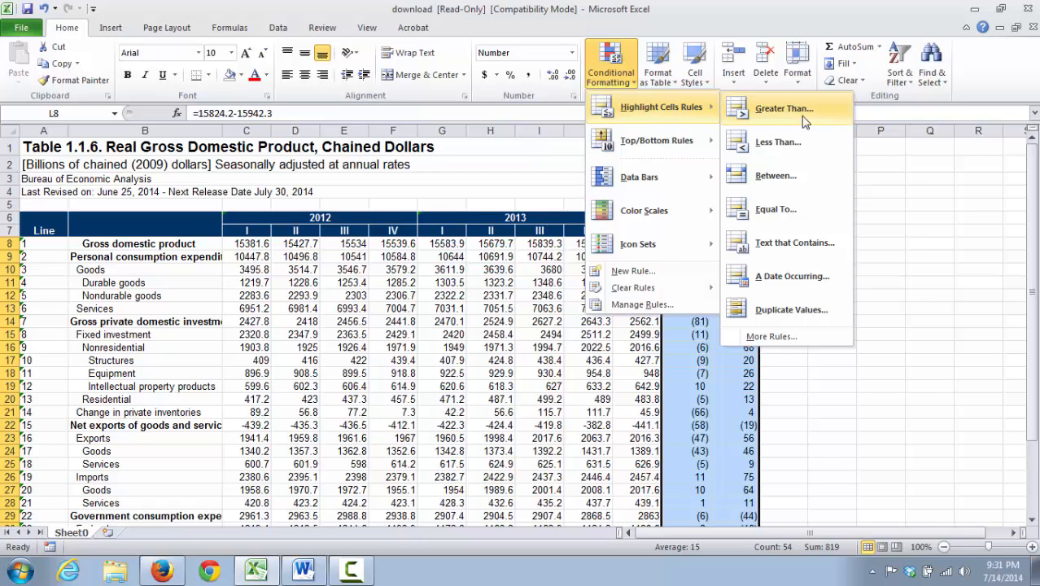
{"action": "left_click", "coordinate": [782, 108]}
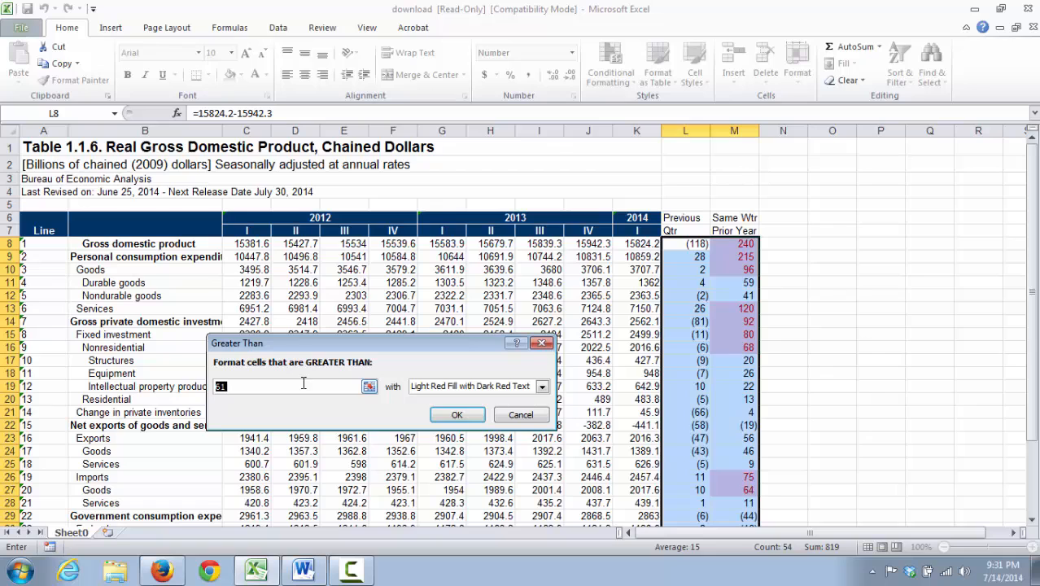
{"action": "type", "text": "0"}
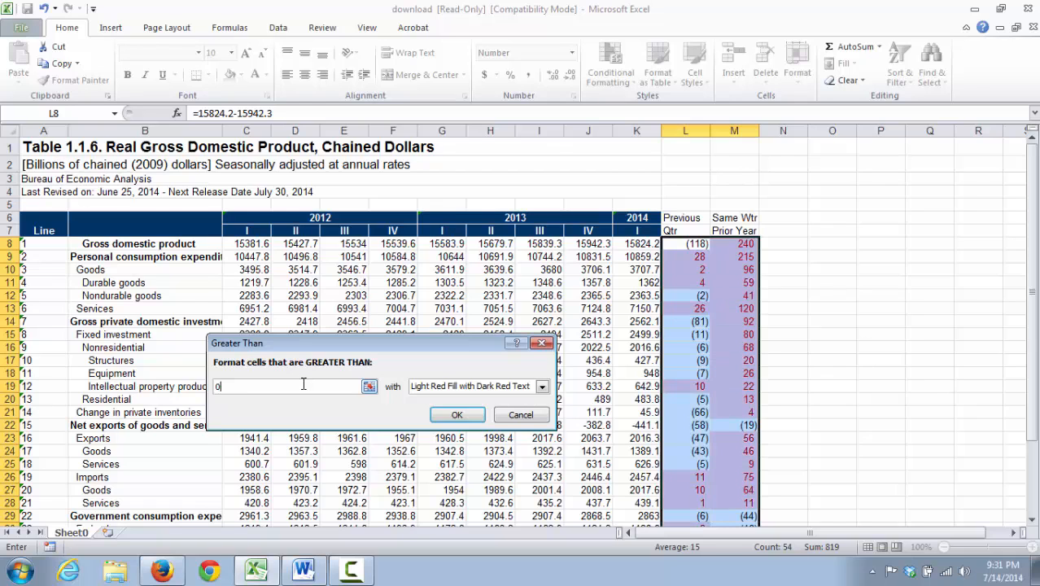
{"action": "left_click", "coordinate": [489, 392]}
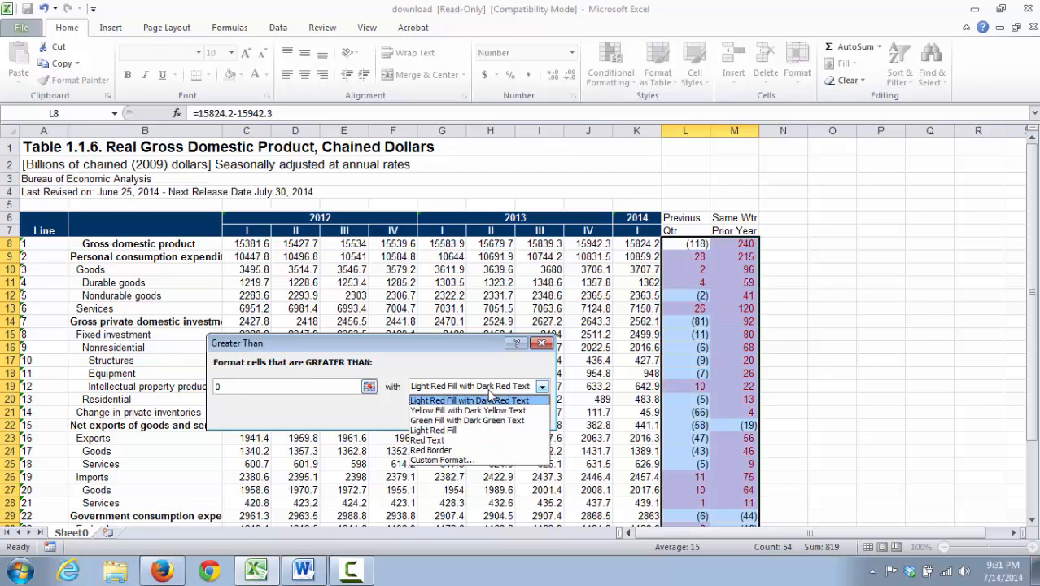
{"action": "left_click", "coordinate": [454, 420]}
{"action": "left_click", "coordinate": [456, 416]}
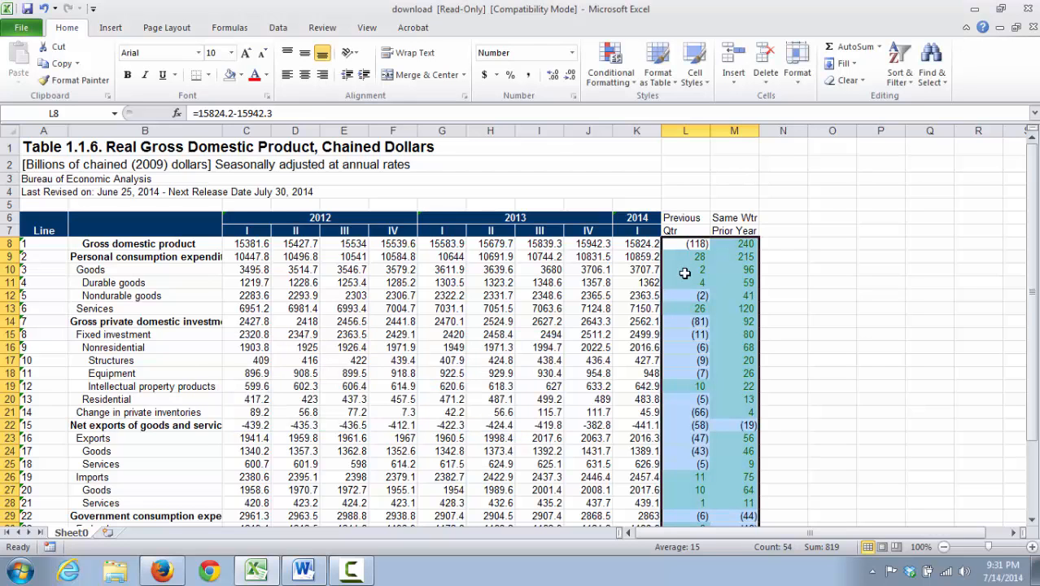
Add a conditional formatting rule to L8:M34 that gives values less than 0 Light Red Fill with Dark Red Text.
{"action": "left_click", "coordinate": [612, 63]}
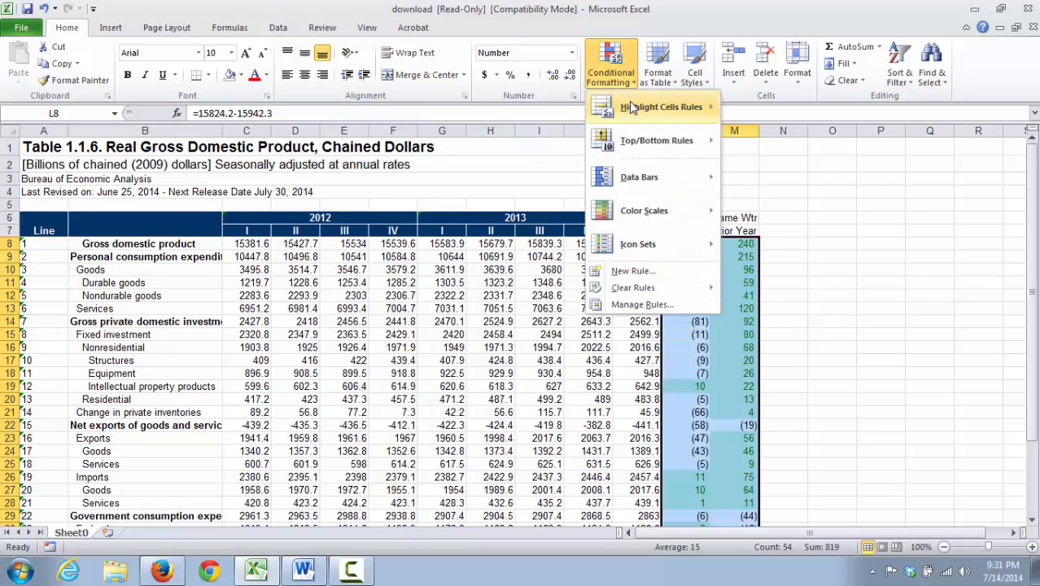
{"action": "mouse_move", "coordinate": [633, 112]}
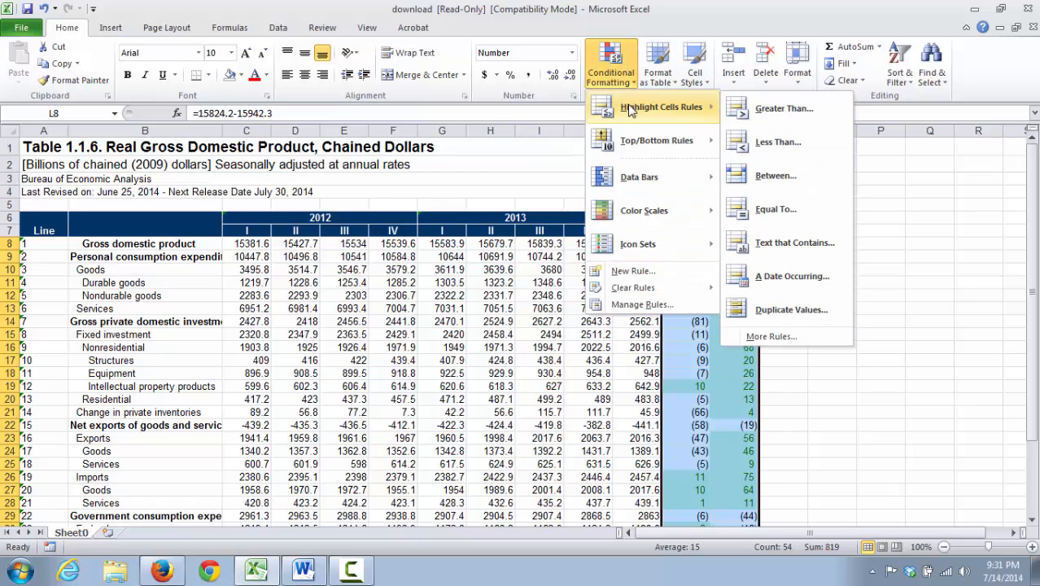
{"action": "left_click", "coordinate": [757, 146]}
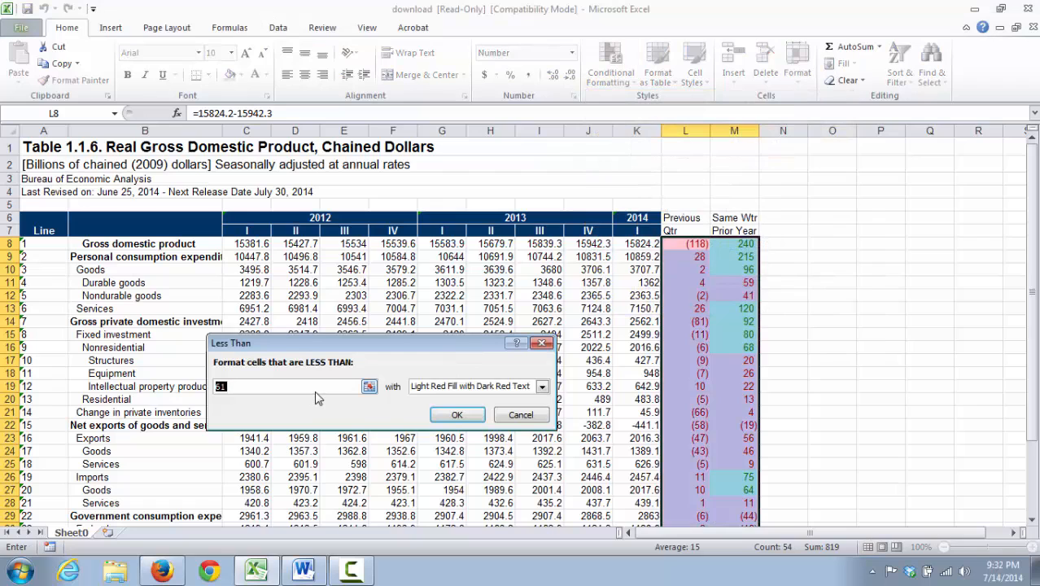
{"action": "type", "text": "0"}
{"action": "left_click", "coordinate": [468, 387]}
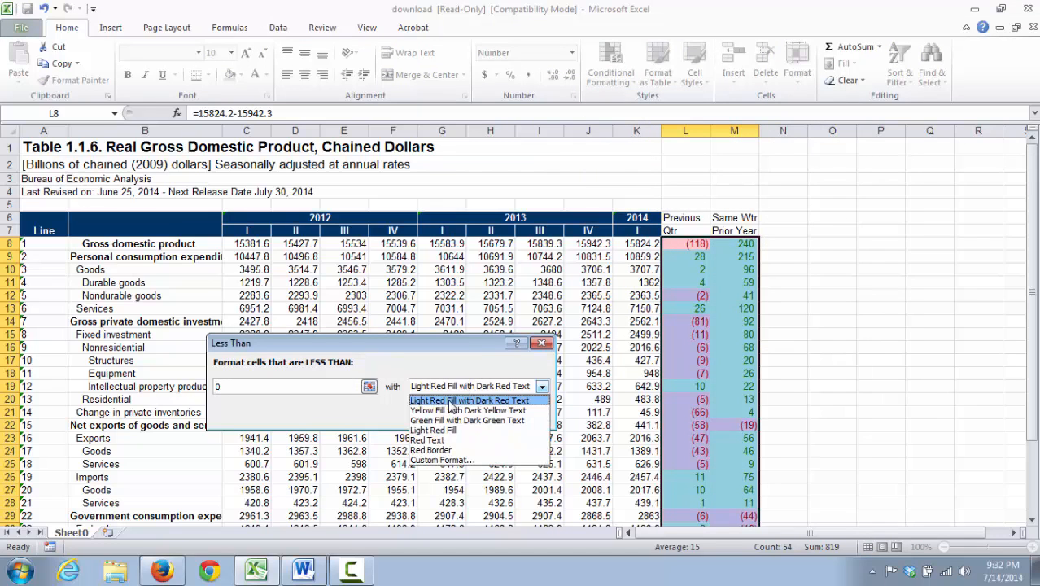
{"action": "left_click", "coordinate": [450, 401]}
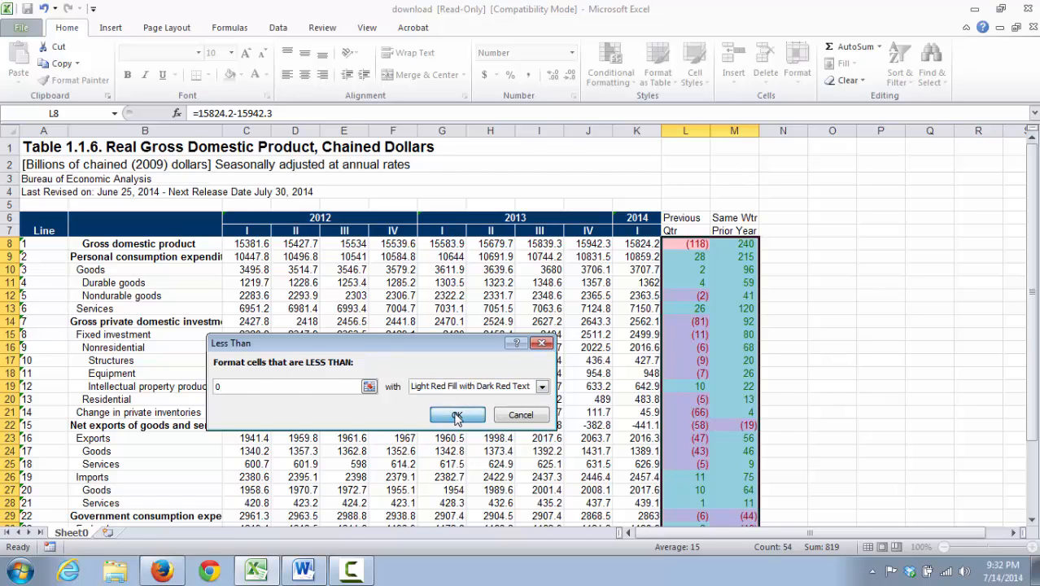
{"action": "left_click", "coordinate": [455, 414]}
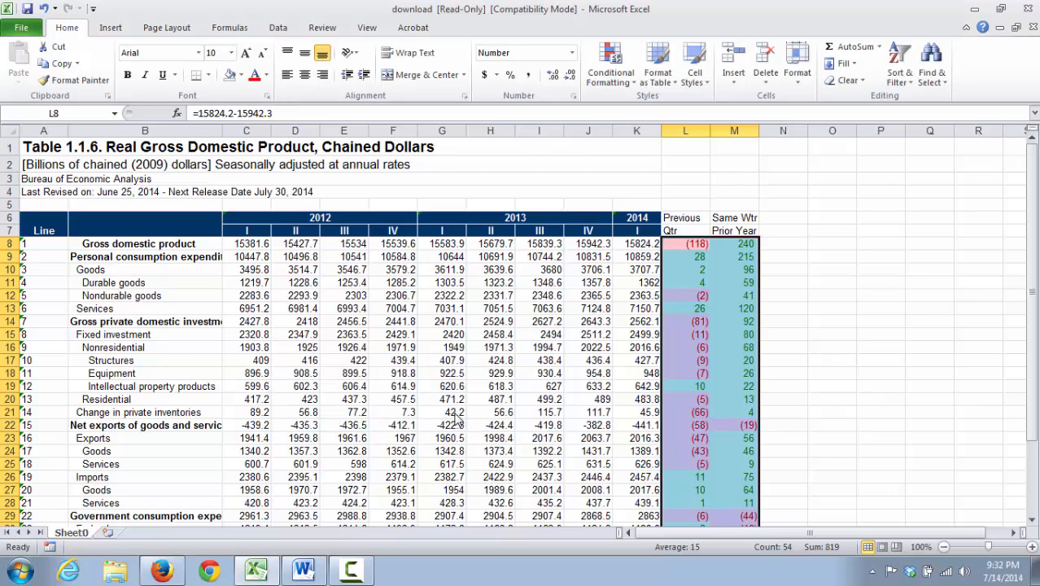
{"action": "left_click", "coordinate": [809, 359]}
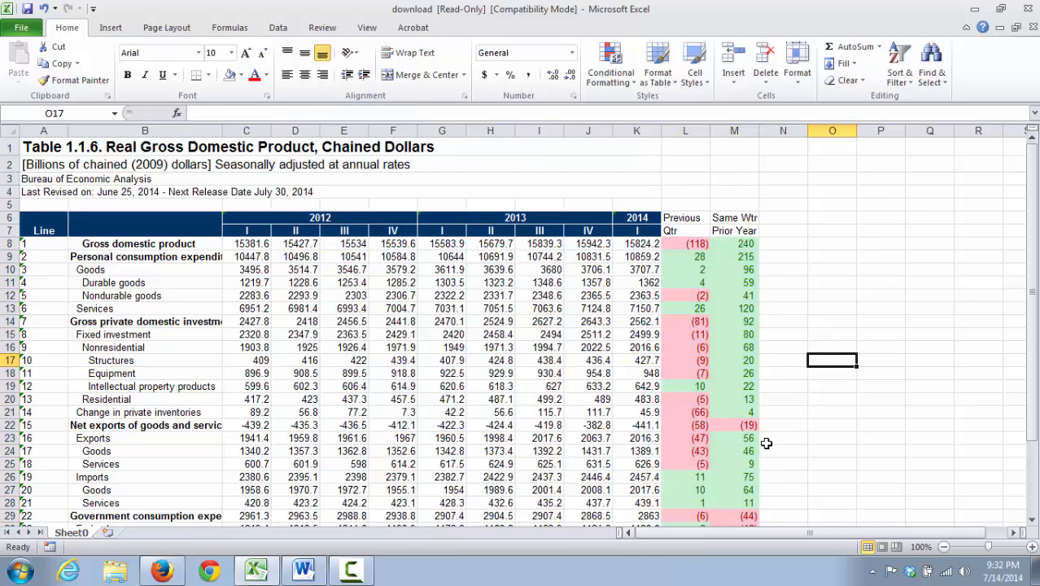
{"action": "scroll", "coordinate": [743, 458], "scroll_direction": "down", "scroll_amount": 3}
{"action": "scroll", "coordinate": [722, 446], "scroll_direction": "up", "scroll_amount": 3}
Apply outline and inside borders to the two change columns, L6:M34, including their headings.
{"action": "left_click", "coordinate": [688, 214]}
{"action": "left_click_drag", "start_coordinate": [688, 214], "coordinate": [731, 480]}
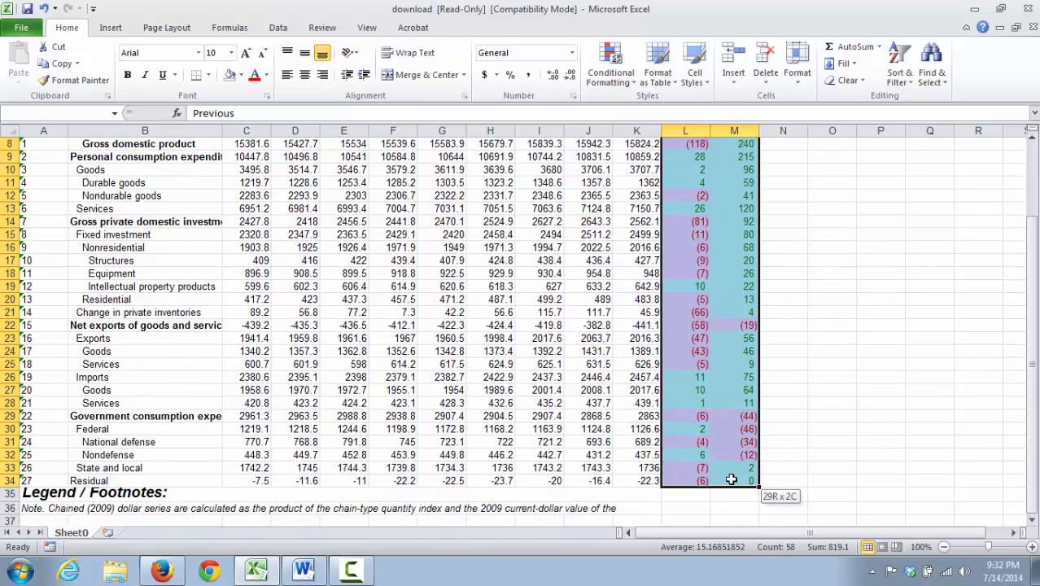
{"action": "right_click", "coordinate": [730, 183]}
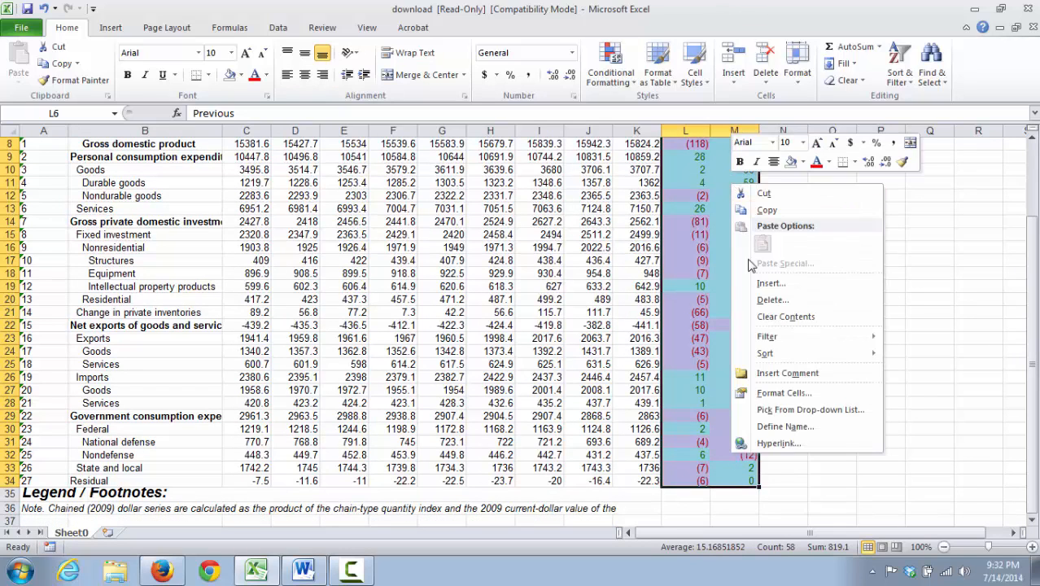
{"action": "left_click", "coordinate": [773, 394]}
{"action": "left_click", "coordinate": [732, 237]}
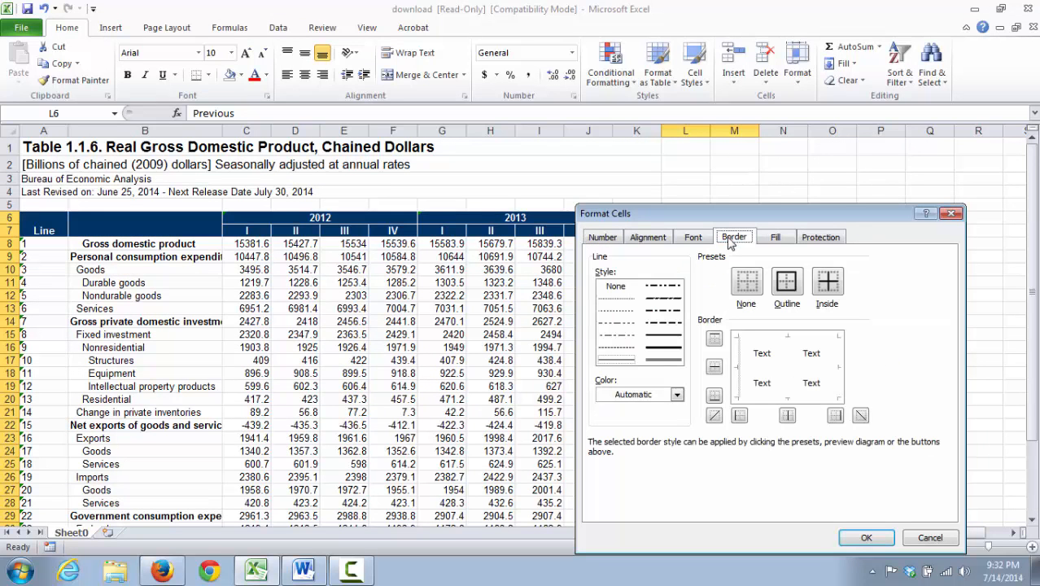
{"action": "left_click", "coordinate": [829, 282]}
{"action": "left_click", "coordinate": [786, 281]}
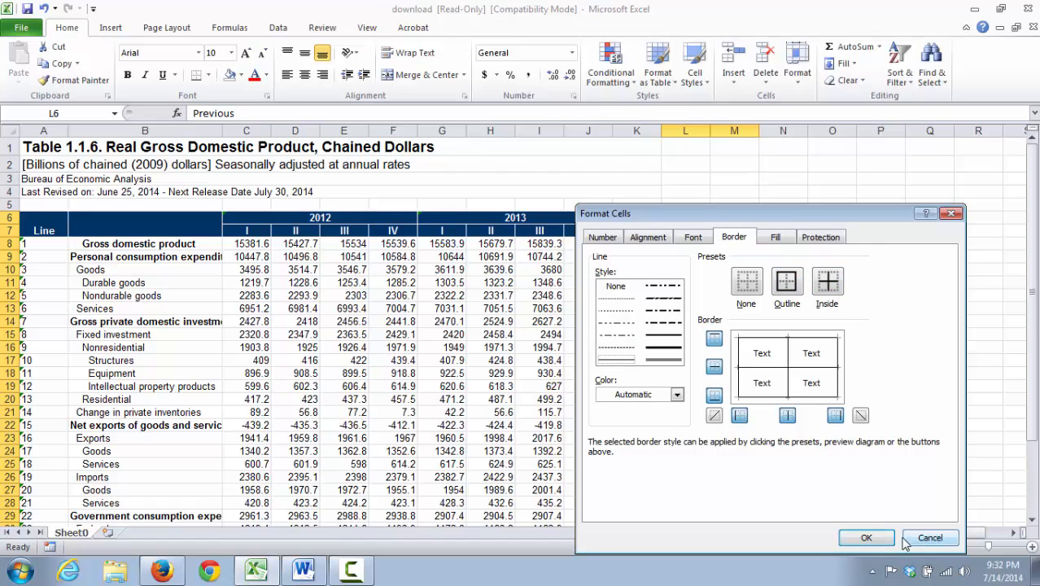
{"action": "left_click", "coordinate": [868, 539]}
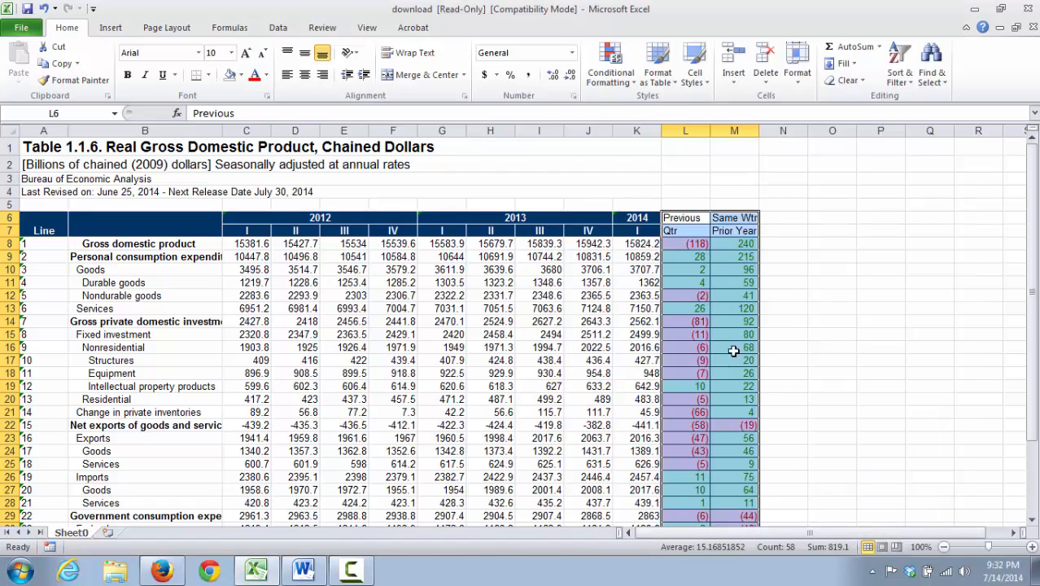
Fill the heading cells L6:M7 of the two change columns with an olive green theme colour.
{"action": "left_click", "coordinate": [719, 229]}
{"action": "left_click", "coordinate": [698, 216]}
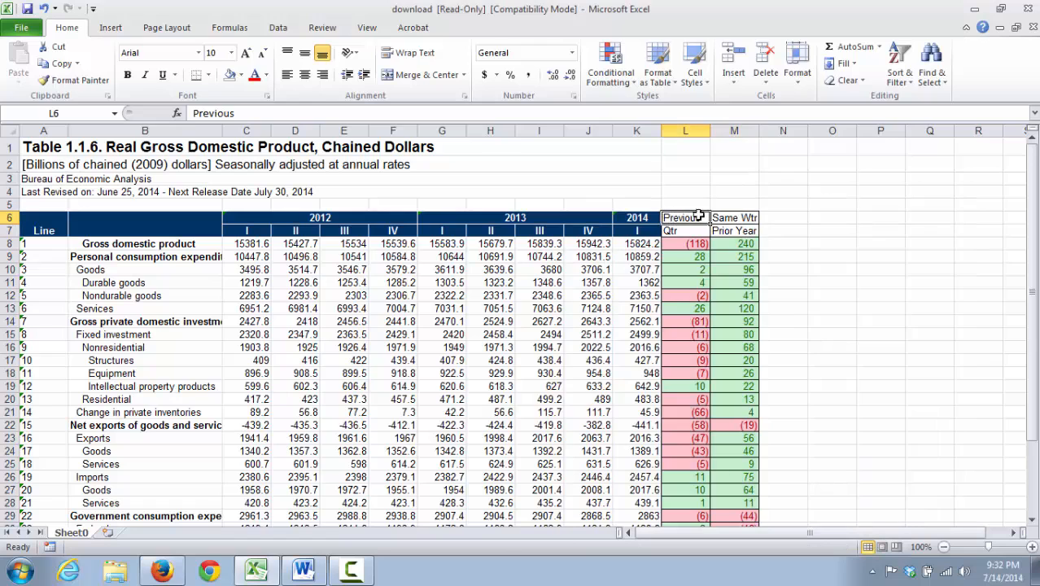
{"action": "left_click_drag", "start_coordinate": [698, 216], "coordinate": [733, 230]}
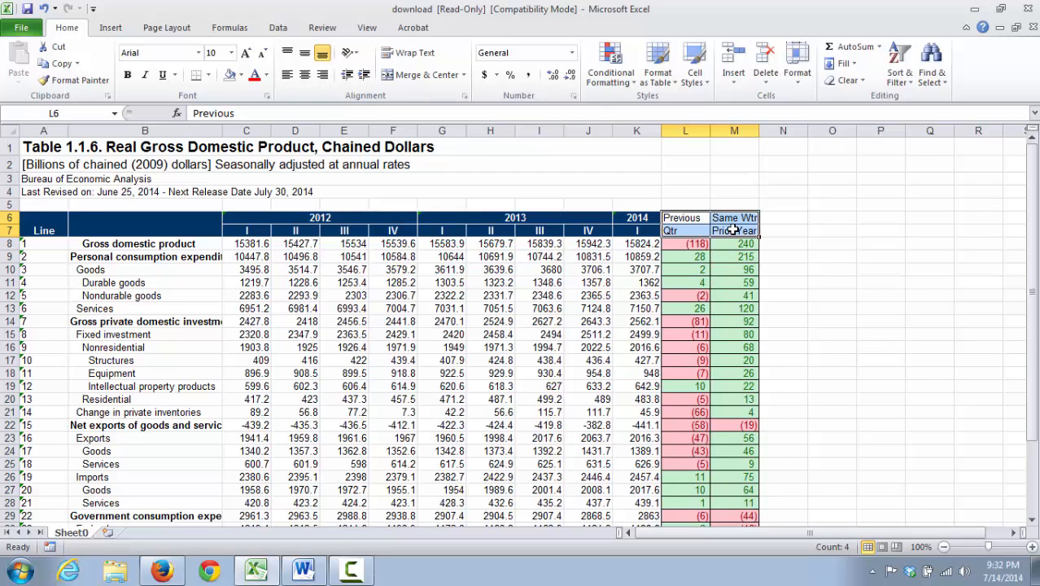
{"action": "left_click", "coordinate": [240, 75]}
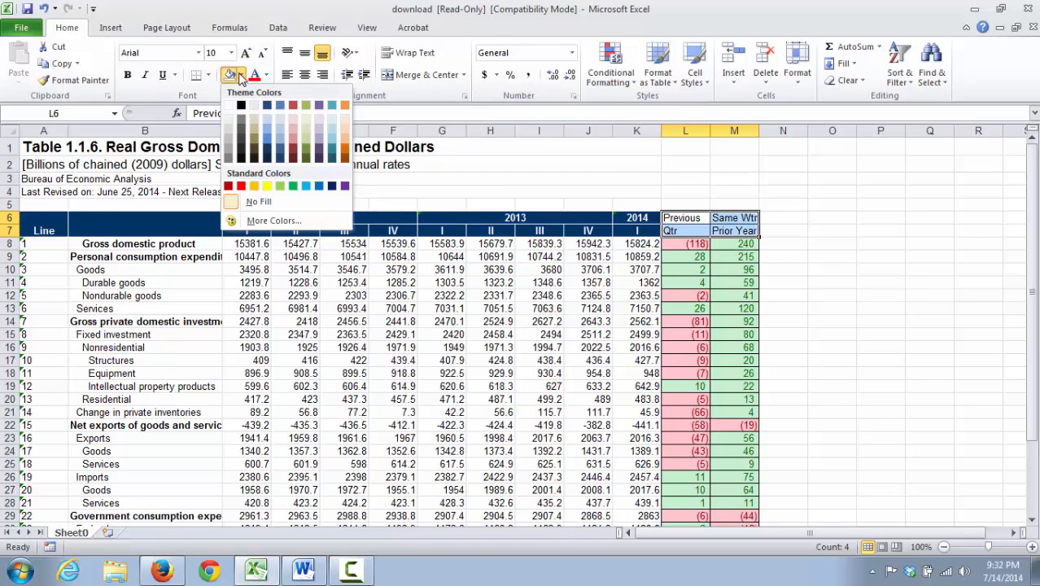
{"action": "left_click", "coordinate": [305, 145]}
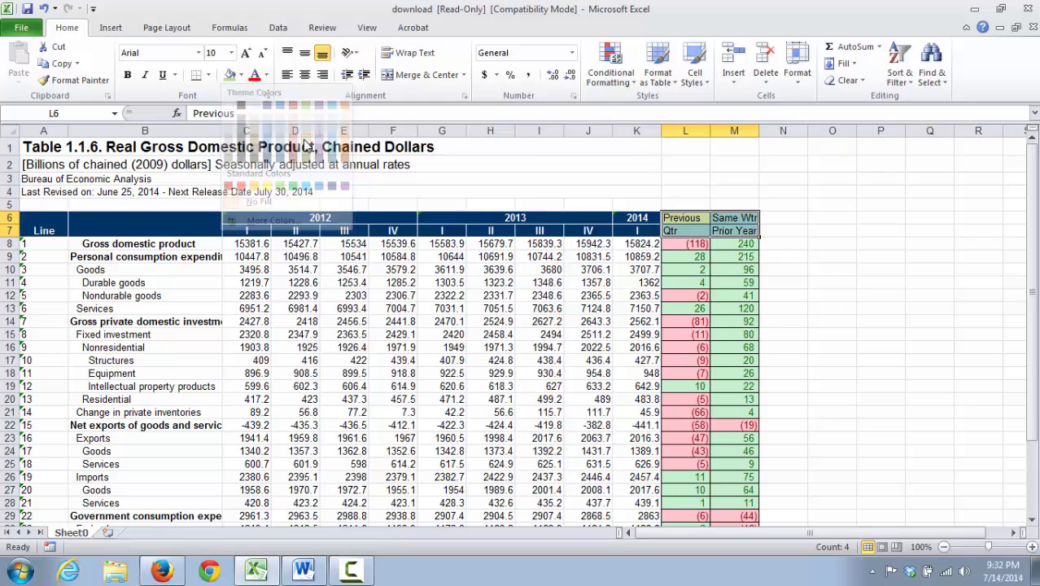
{"action": "left_click", "coordinate": [734, 281]}
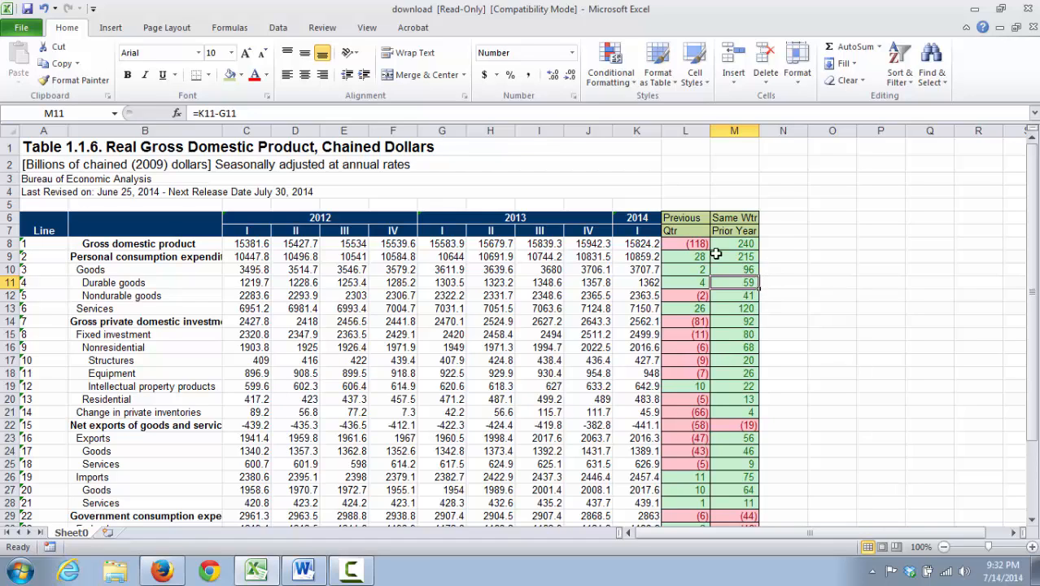
Hide the quarterly data columns C through K so the two change columns sit beside the line descriptions.
{"action": "left_click_drag", "start_coordinate": [258, 130], "coordinate": [651, 128]}
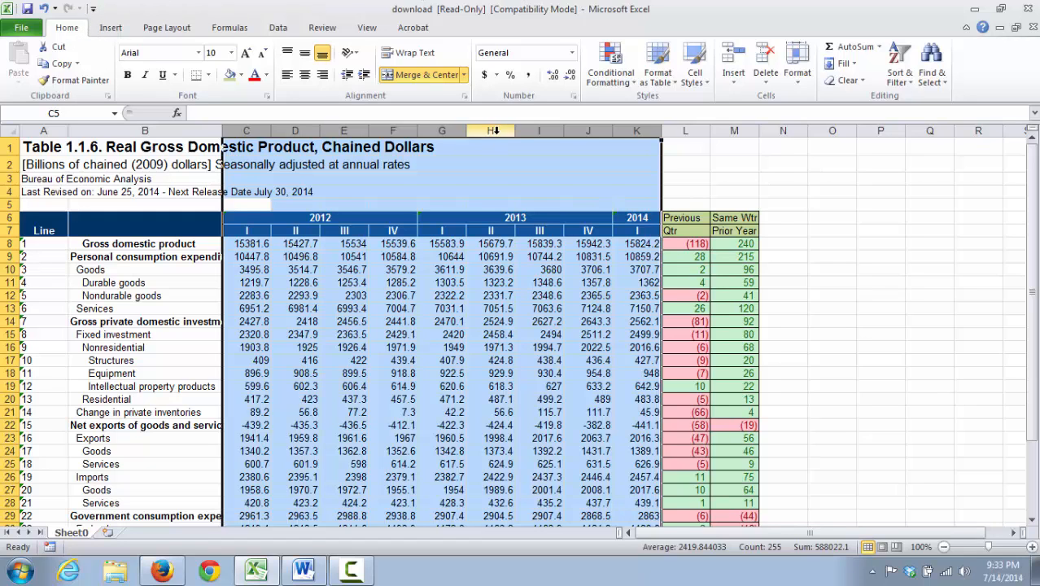
{"action": "right_click", "coordinate": [493, 168]}
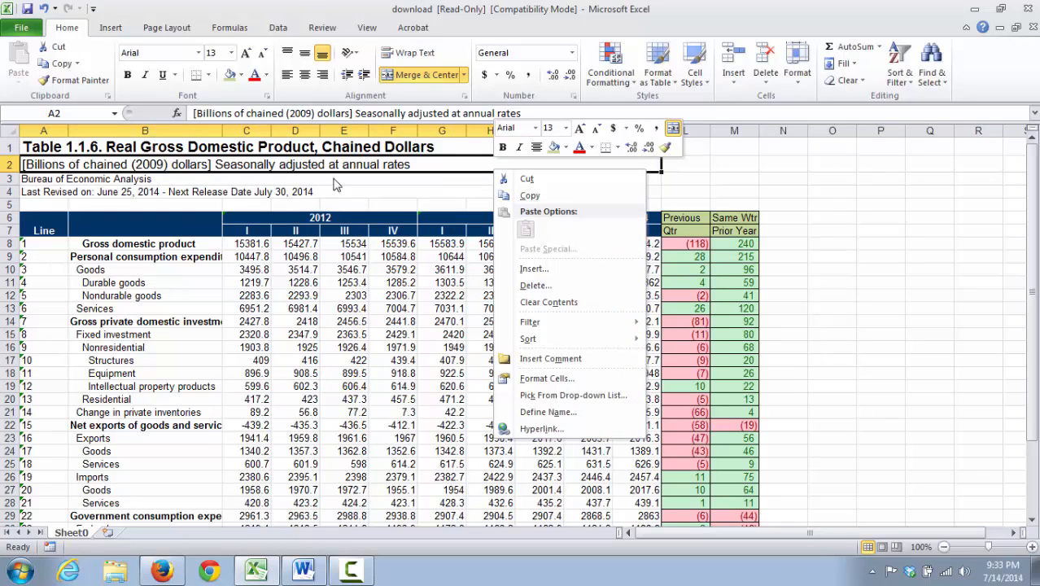
{"action": "left_click", "coordinate": [246, 131]}
{"action": "left_click_drag", "start_coordinate": [247, 131], "coordinate": [634, 132]}
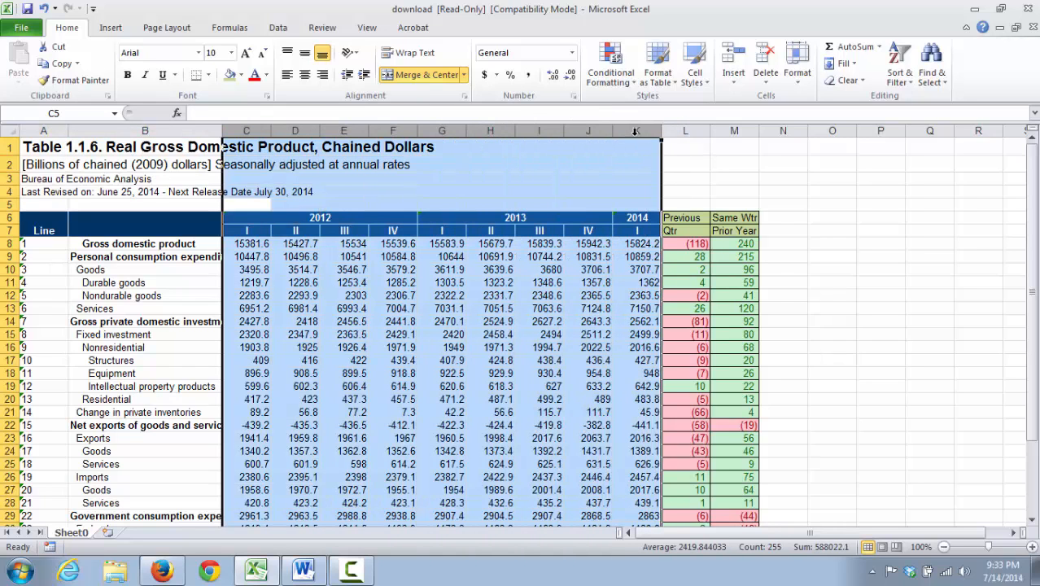
{"action": "right_click", "coordinate": [625, 130]}
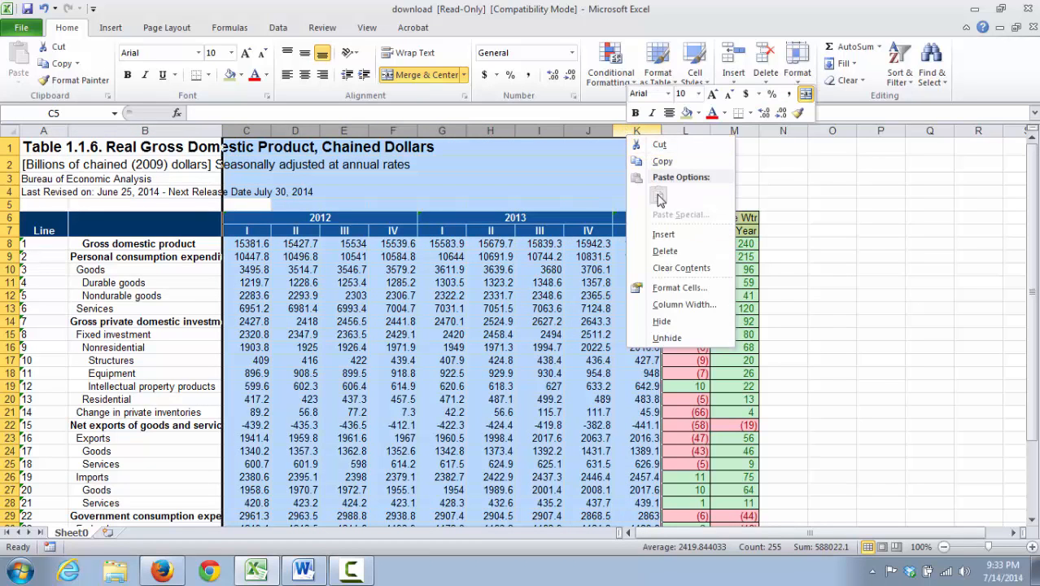
{"action": "left_click", "coordinate": [661, 322]}
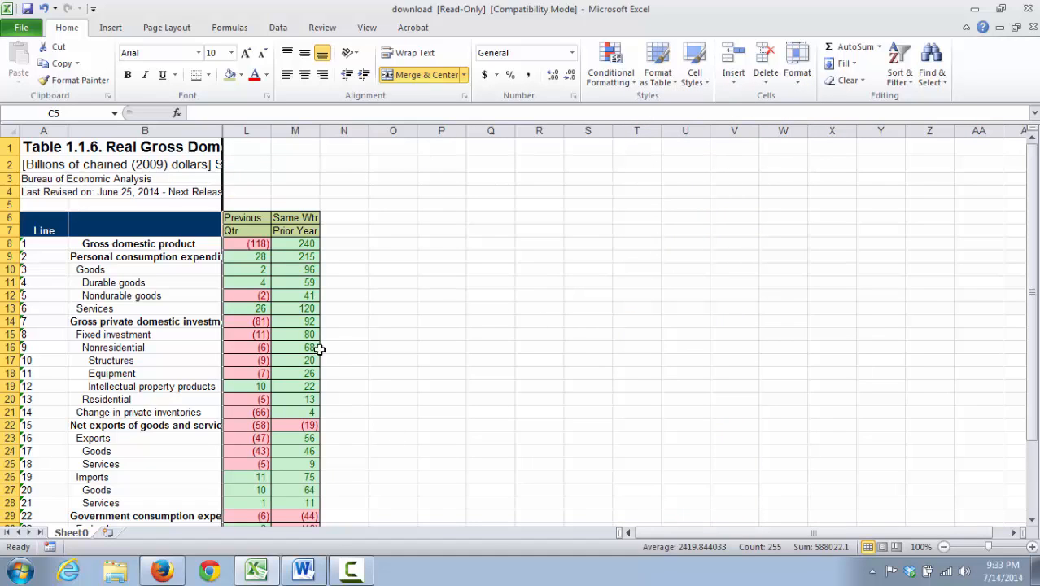
{"action": "left_click", "coordinate": [465, 336]}
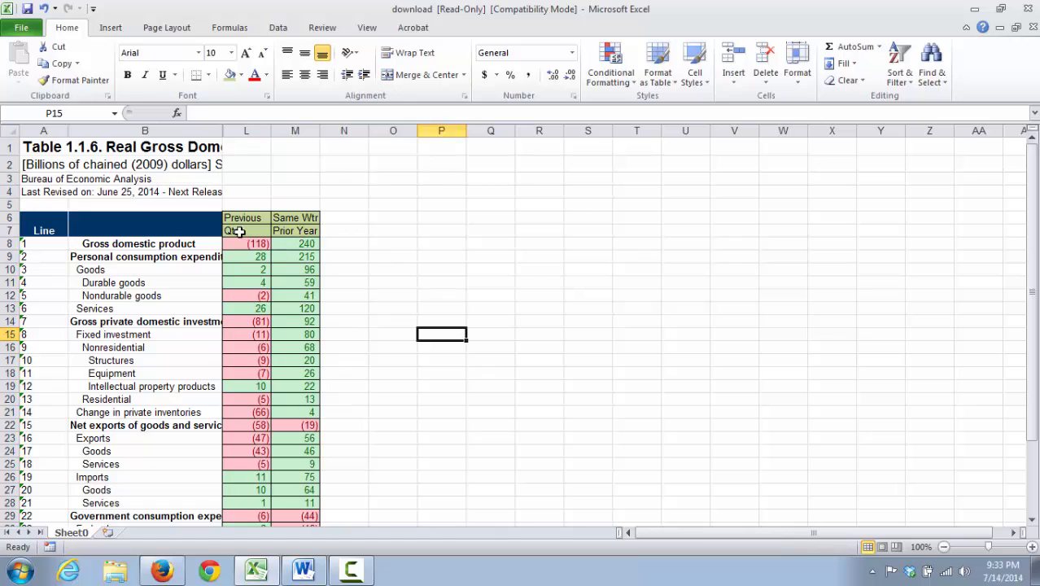
Make the heading cells L6:M7 of the two change columns bold.
{"action": "left_click_drag", "start_coordinate": [236, 219], "coordinate": [304, 231]}
{"action": "left_click", "coordinate": [126, 74]}
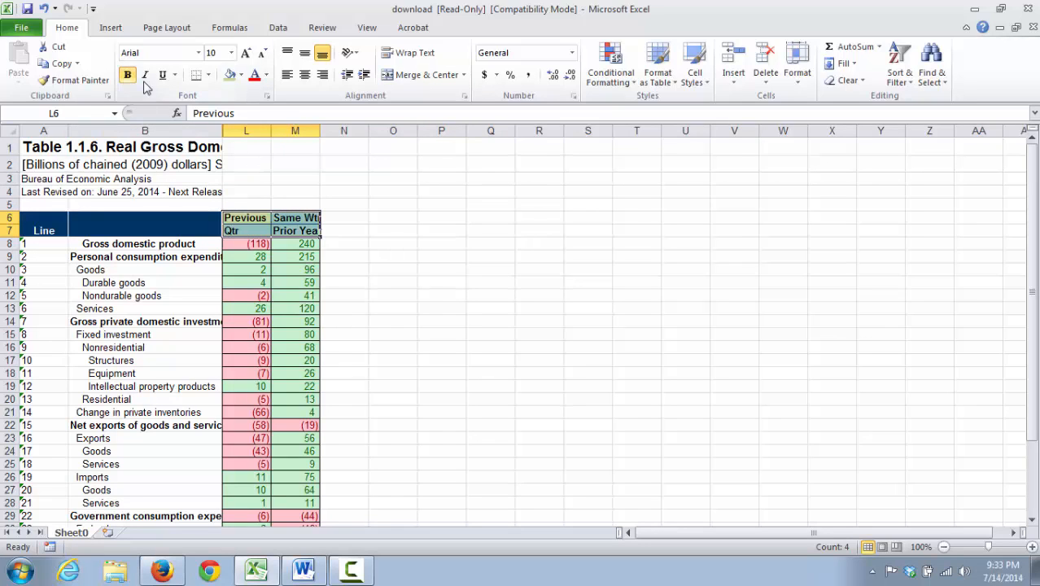
{"action": "left_click", "coordinate": [393, 294]}
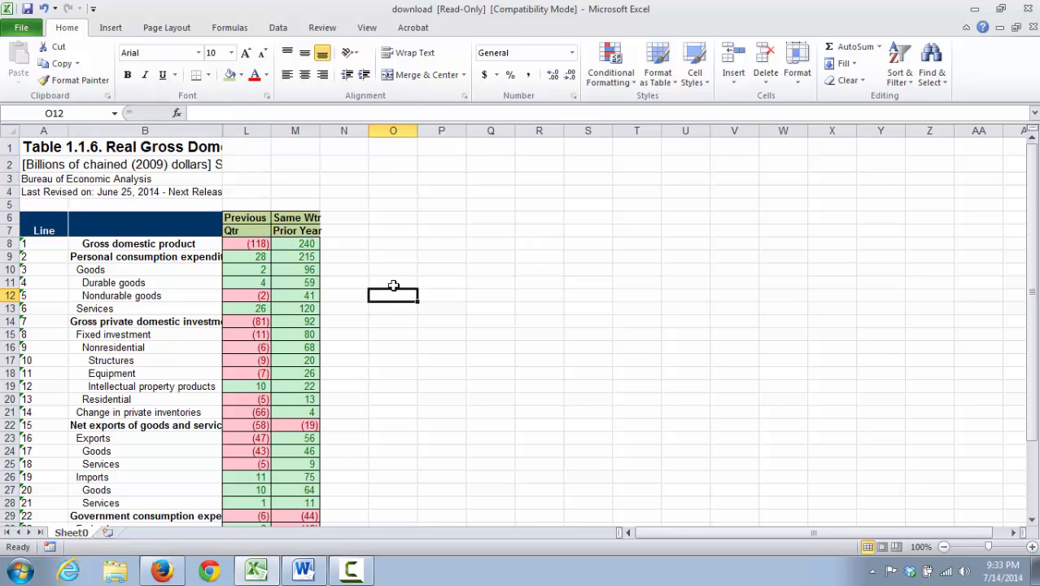